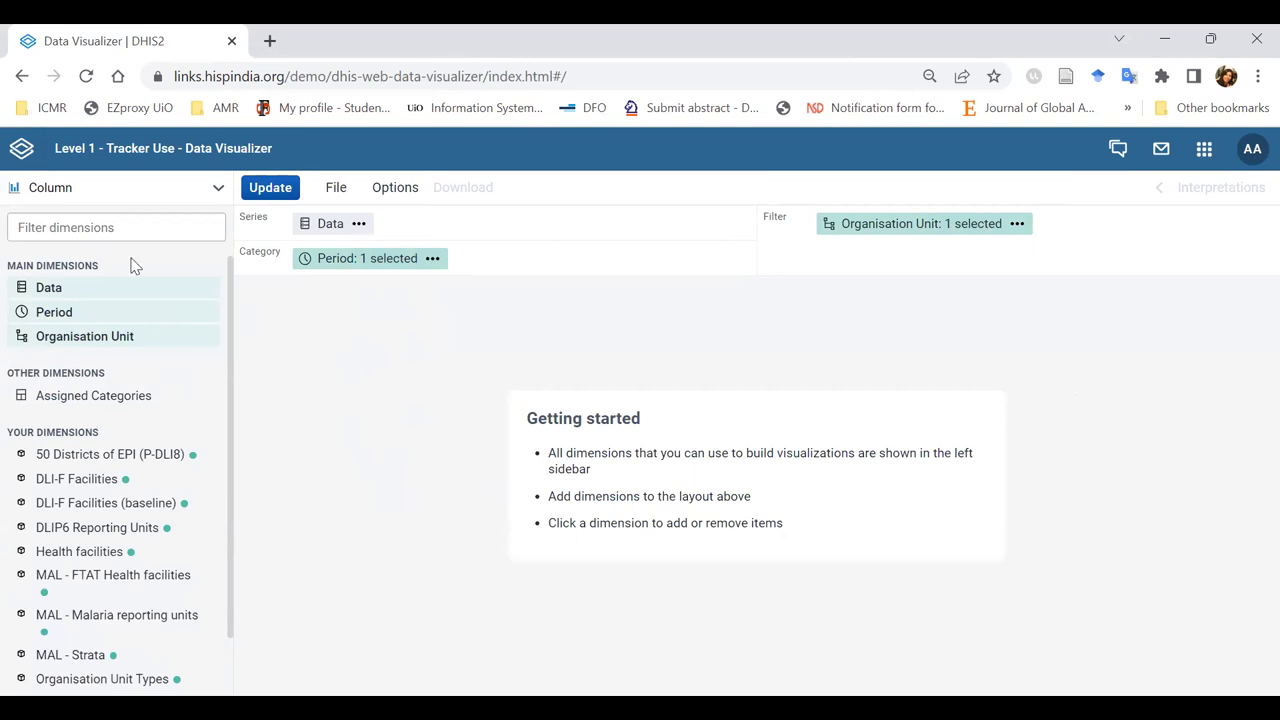
# Change the visualization type from Column to Pivot table and bring up the Data item selector
pyautogui.click(209, 195)
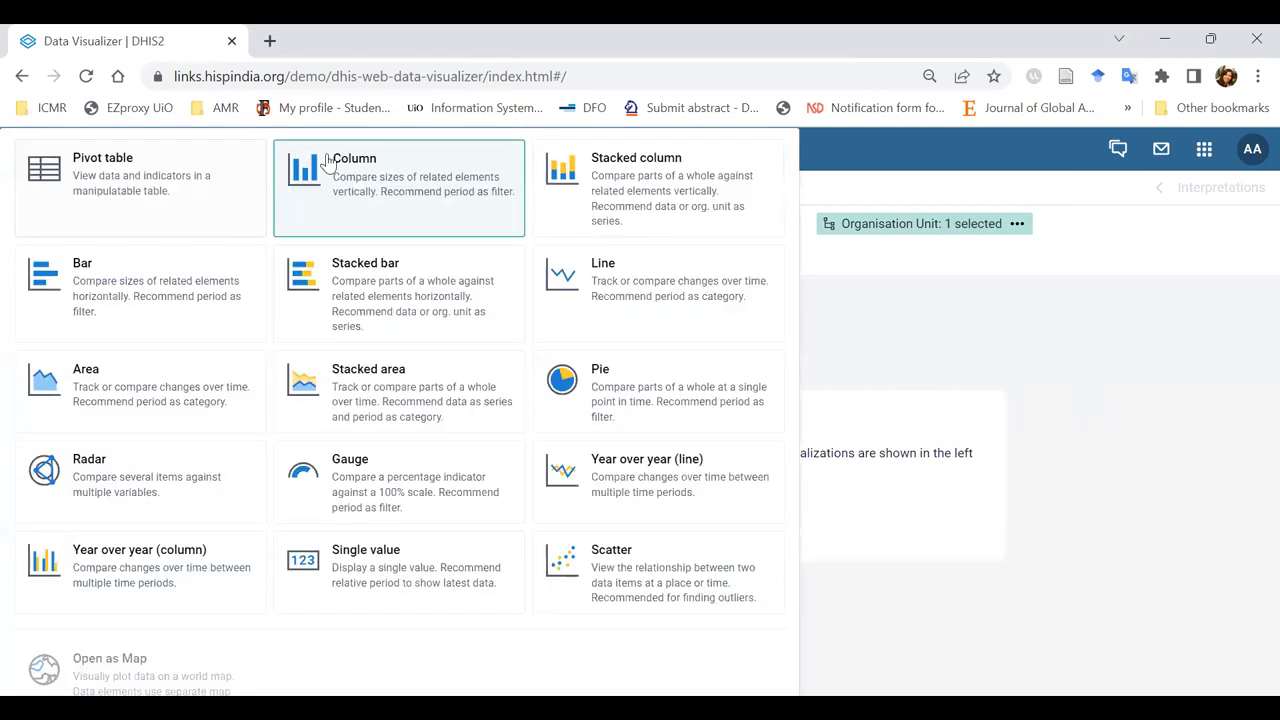
pyautogui.click(1003, 388)
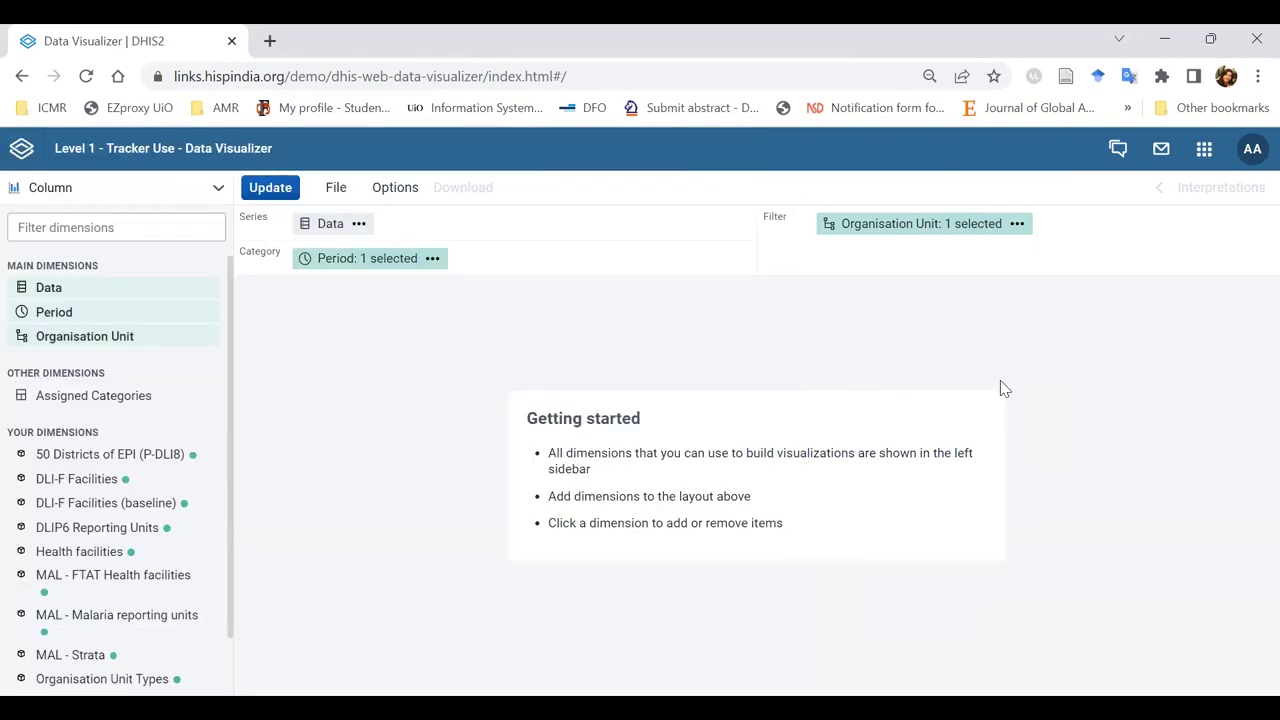
pyautogui.click(158, 192)
pyautogui.click(103, 194)
pyautogui.click(327, 225)
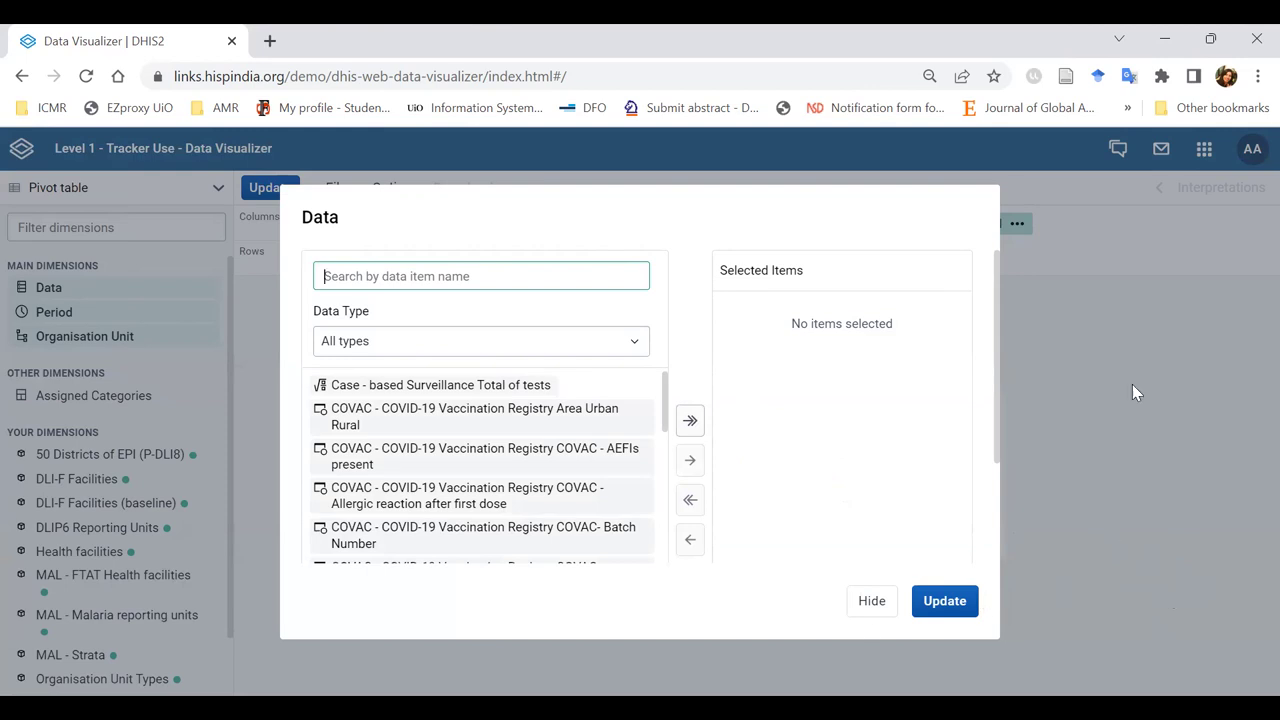
# Filter the data items to program indicators from the COVAC - COVID-19 Vaccination Registry program
pyautogui.click(390, 347)
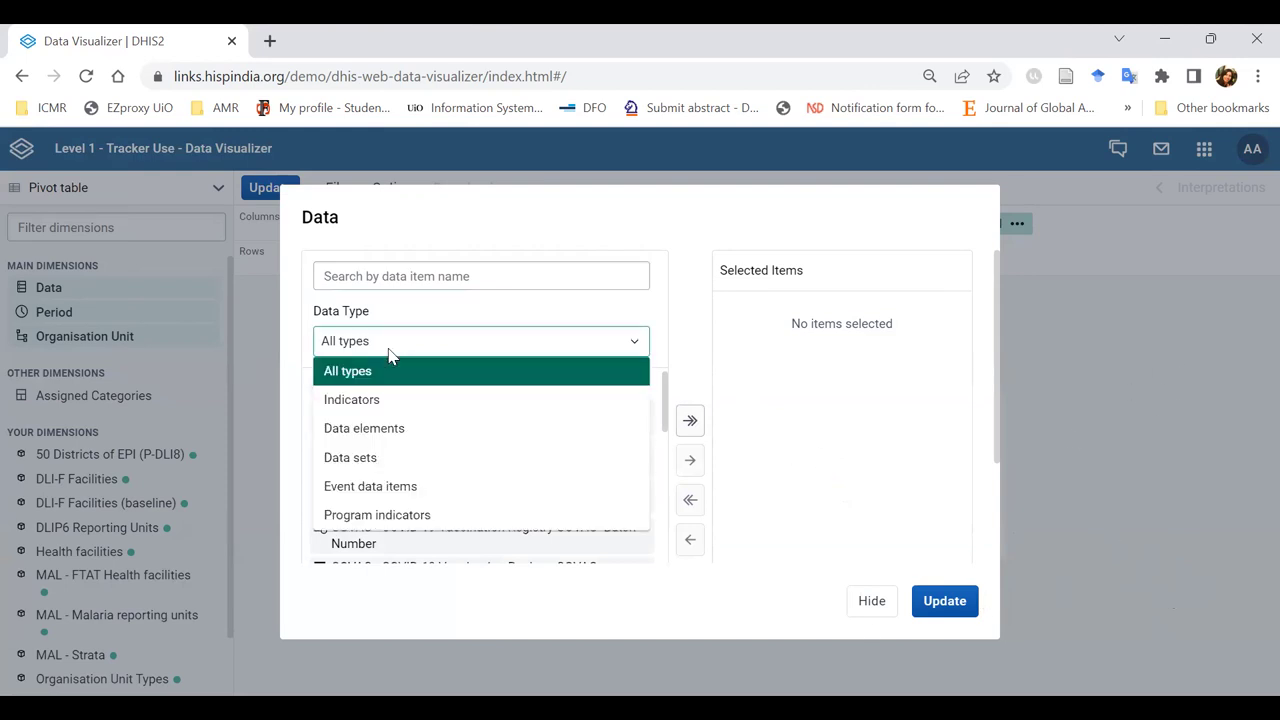
pyautogui.click(429, 514)
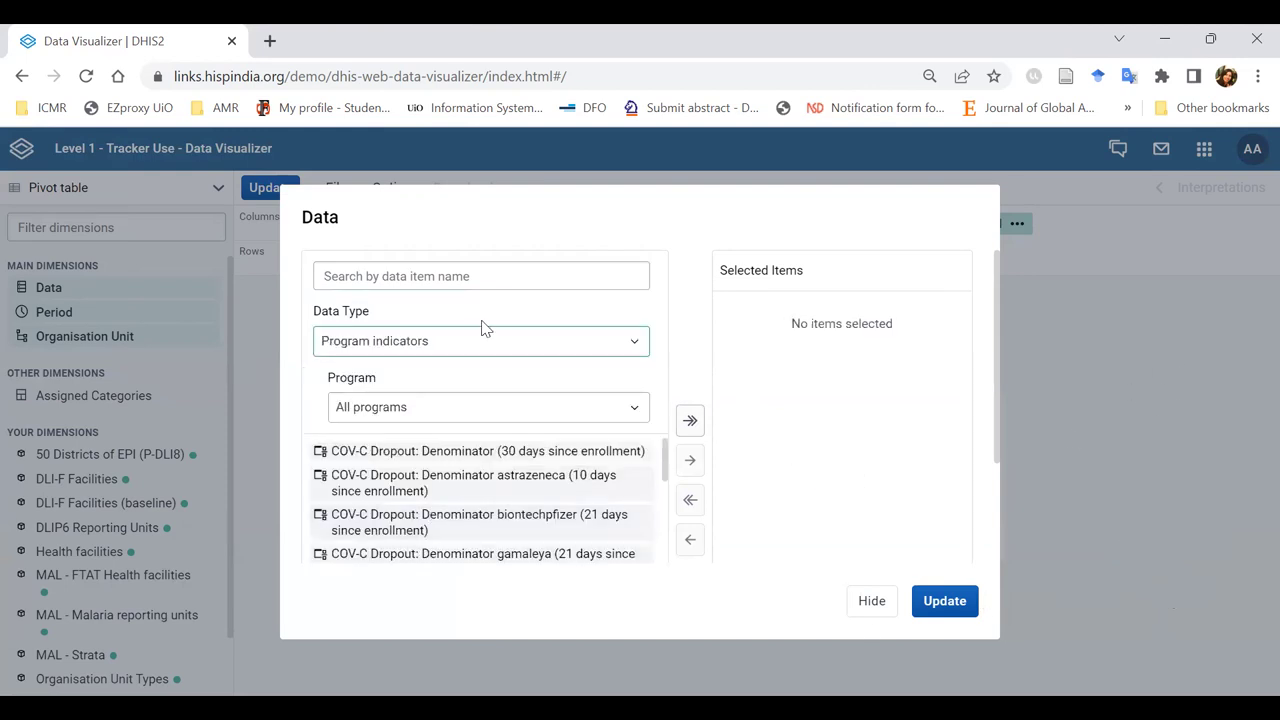
pyautogui.click(490, 410)
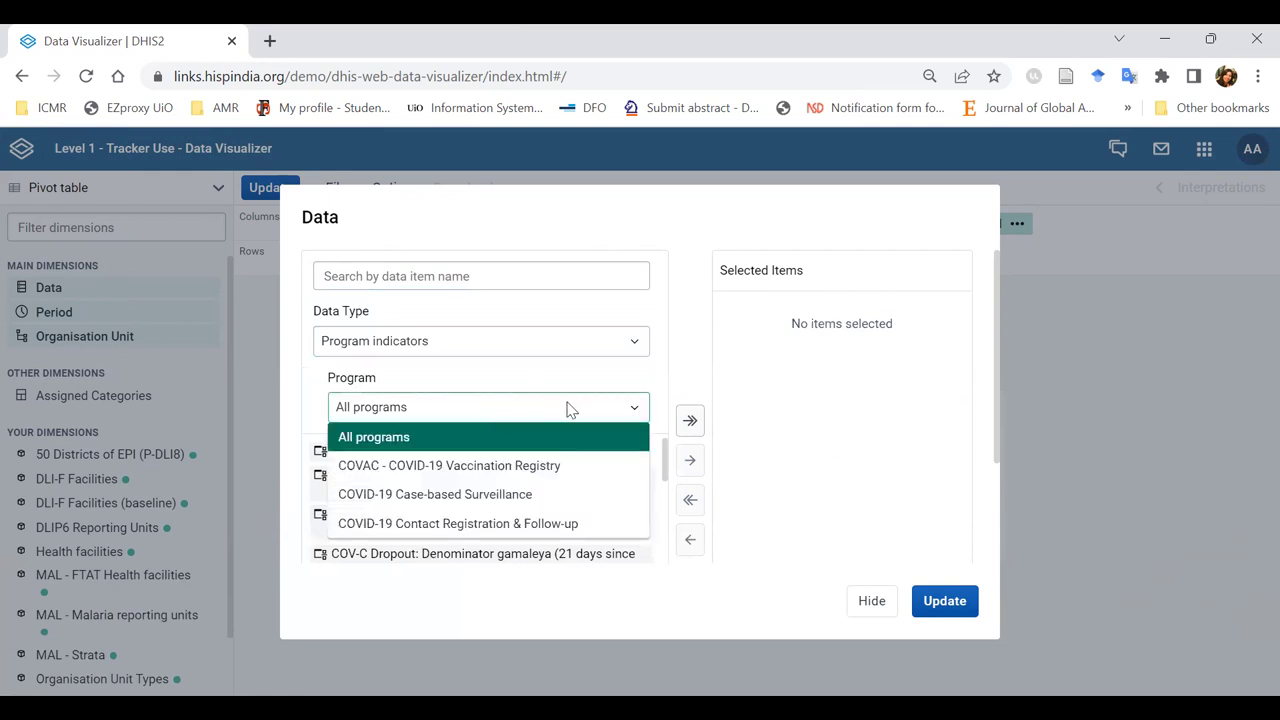
pyautogui.click(489, 468)
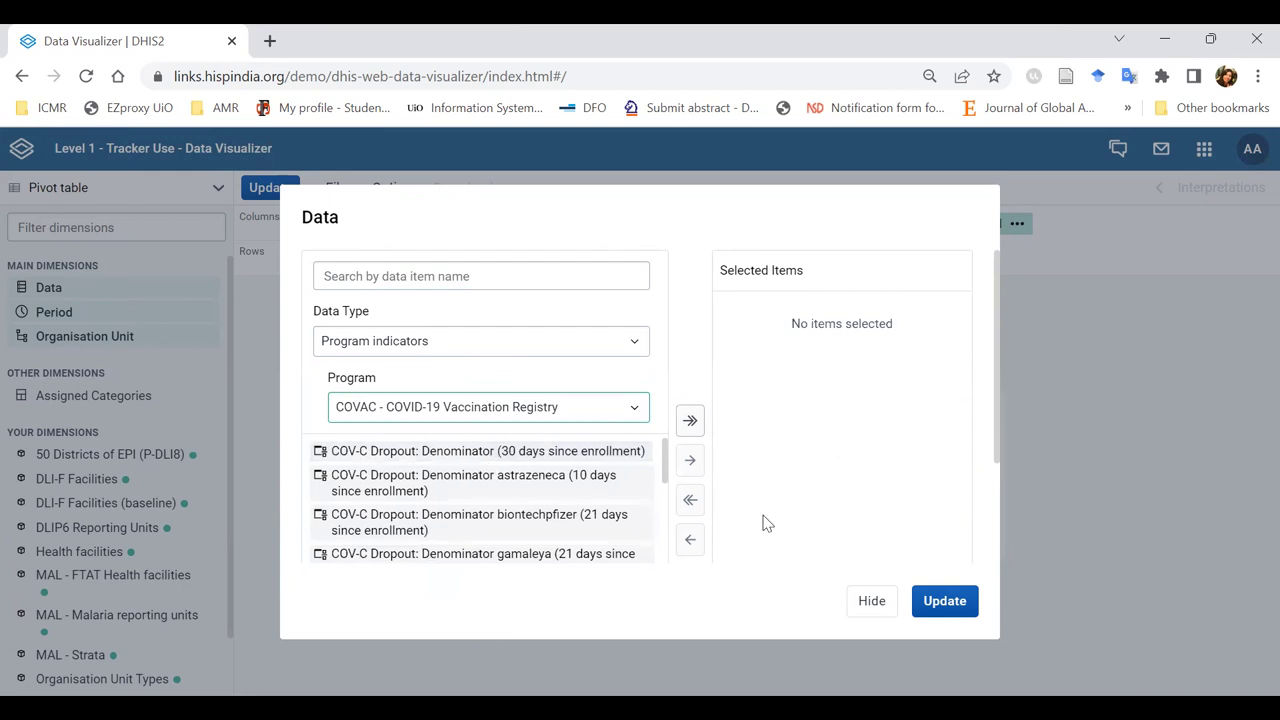
pyautogui.moveTo(668, 460)
pyautogui.mouseDown()
pyautogui.moveTo(663, 538)
pyautogui.moveTo(681, 447)
pyautogui.moveTo(667, 451)
pyautogui.mouseUp()
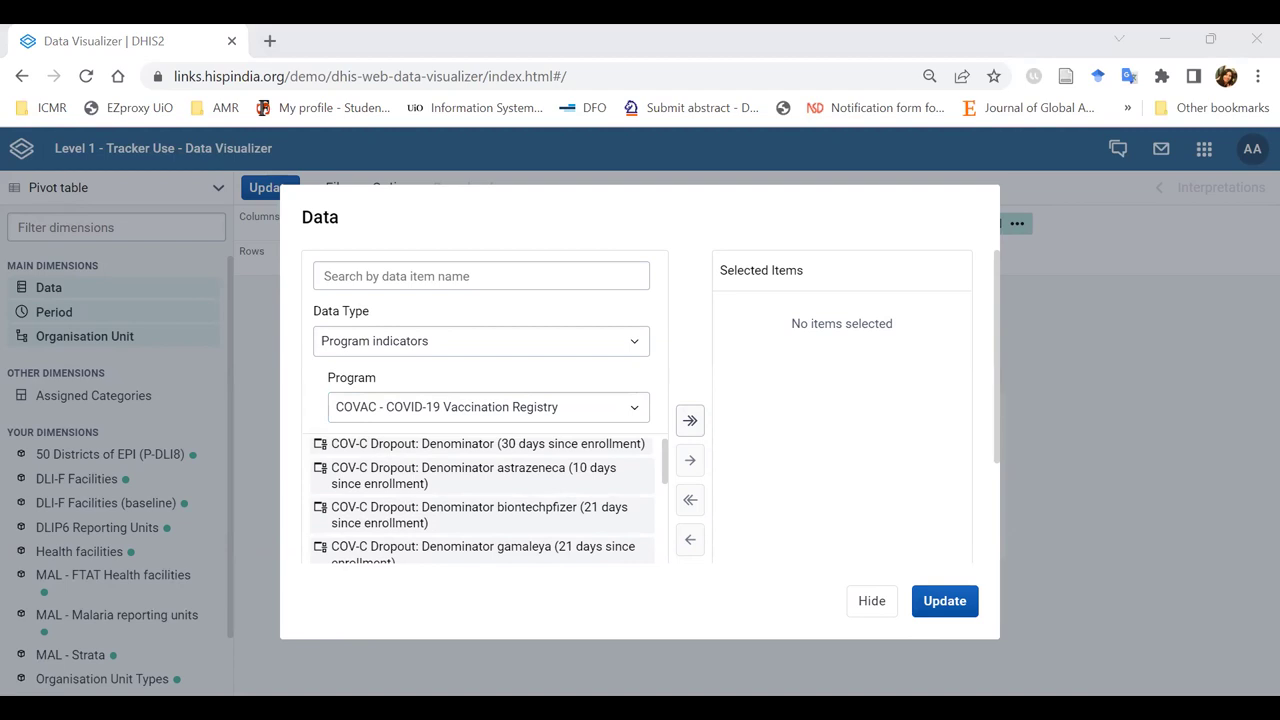
# Search 'unde', add the Underlying conditions indicator, and update the table
pyautogui.click(500, 277)
pyautogui.write('unde')
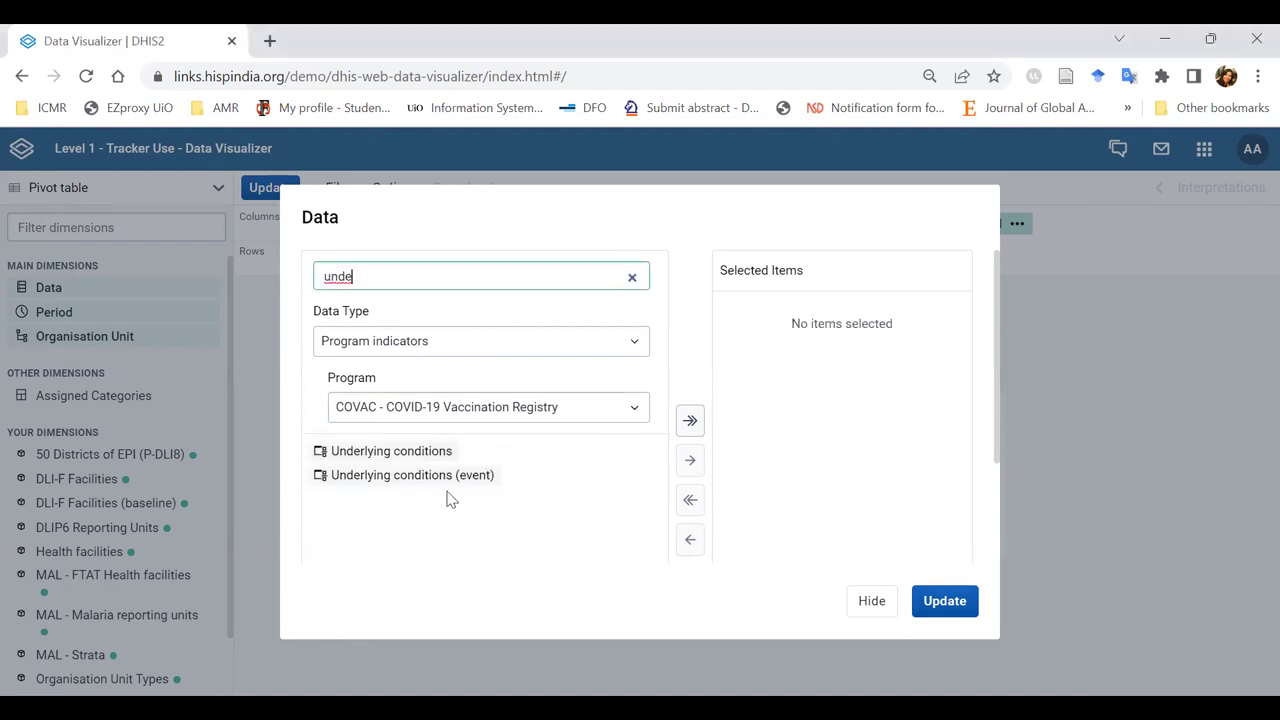
pyautogui.click(399, 459)
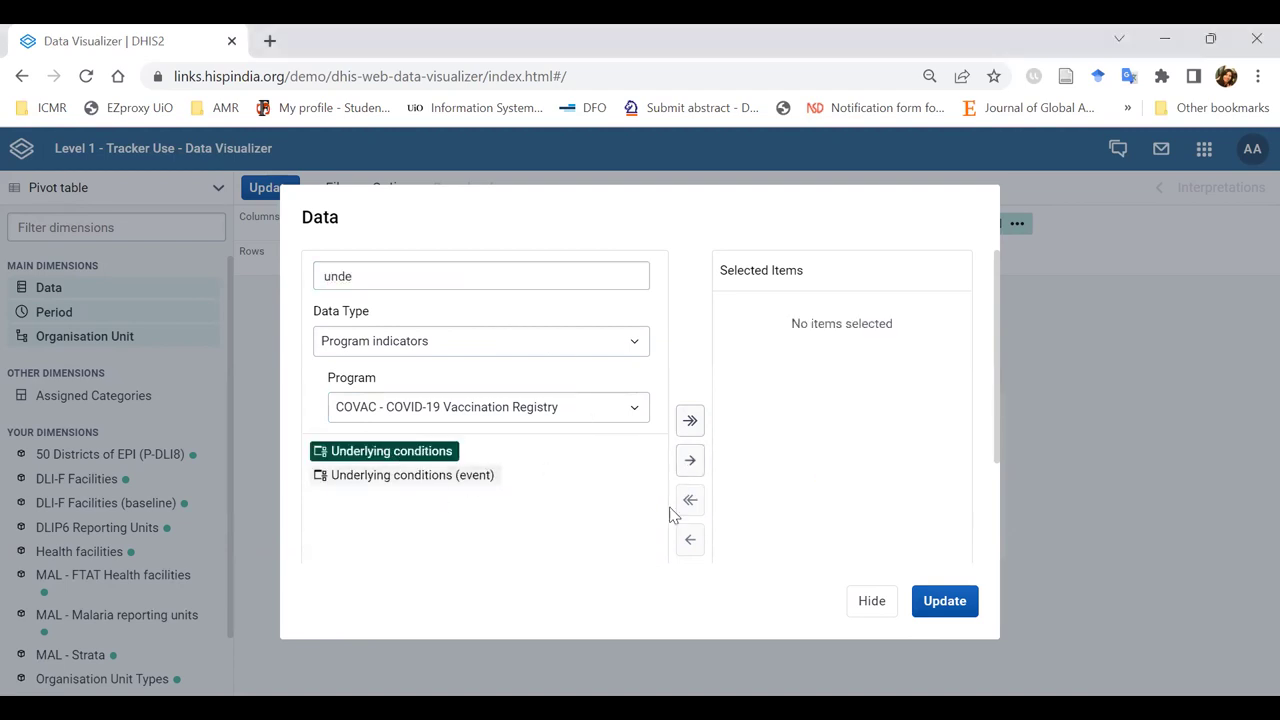
pyautogui.click(689, 461)
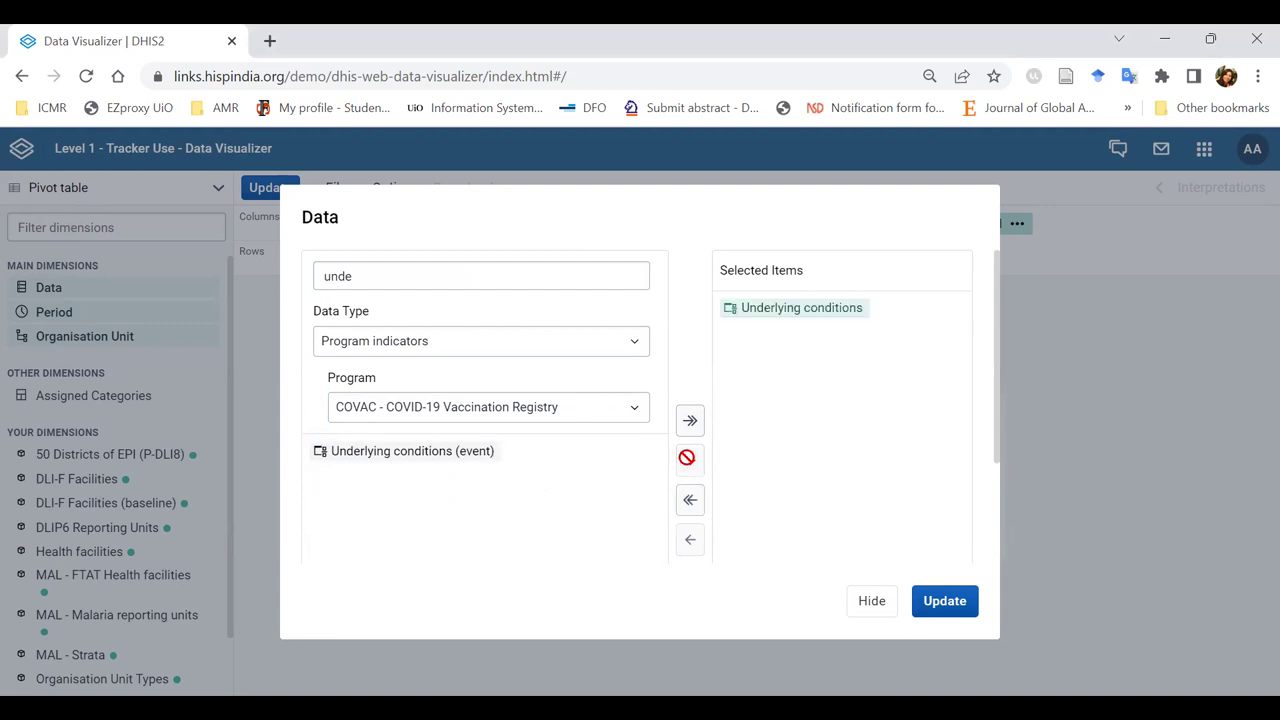
pyautogui.click(938, 604)
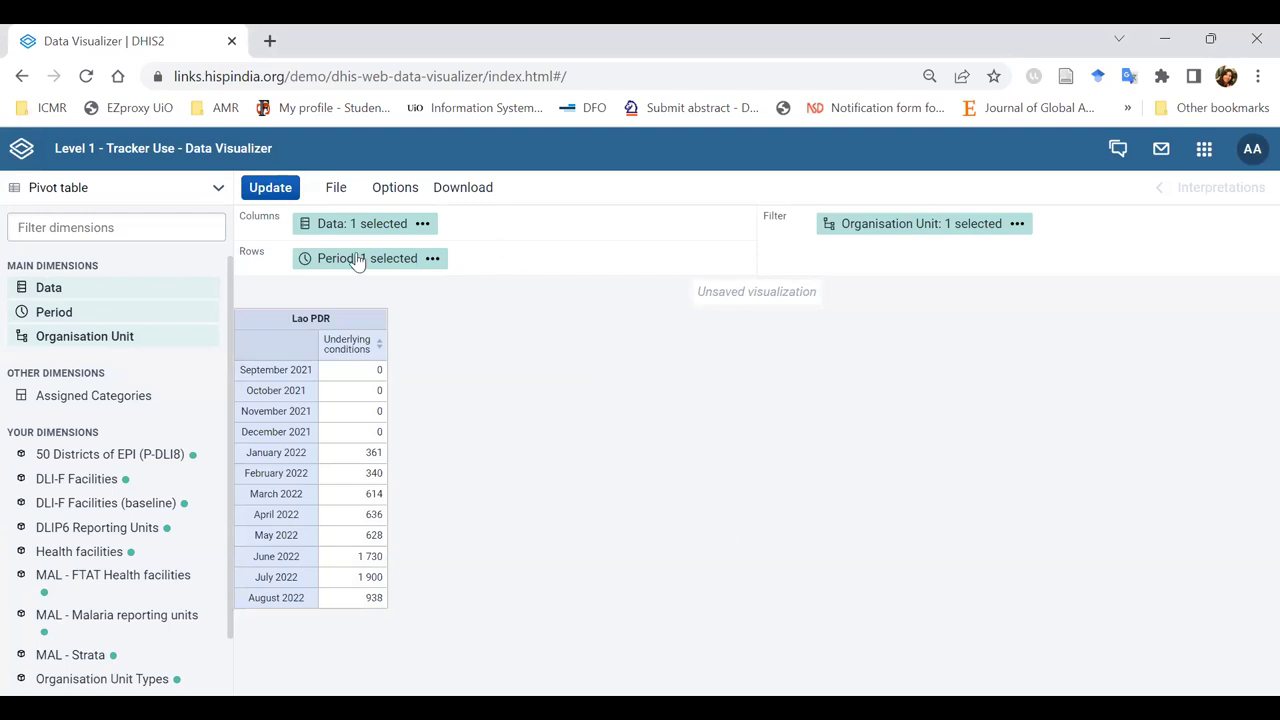
# Replace the Last 12 months period with Last 6 months and update the table
pyautogui.click(395, 259)
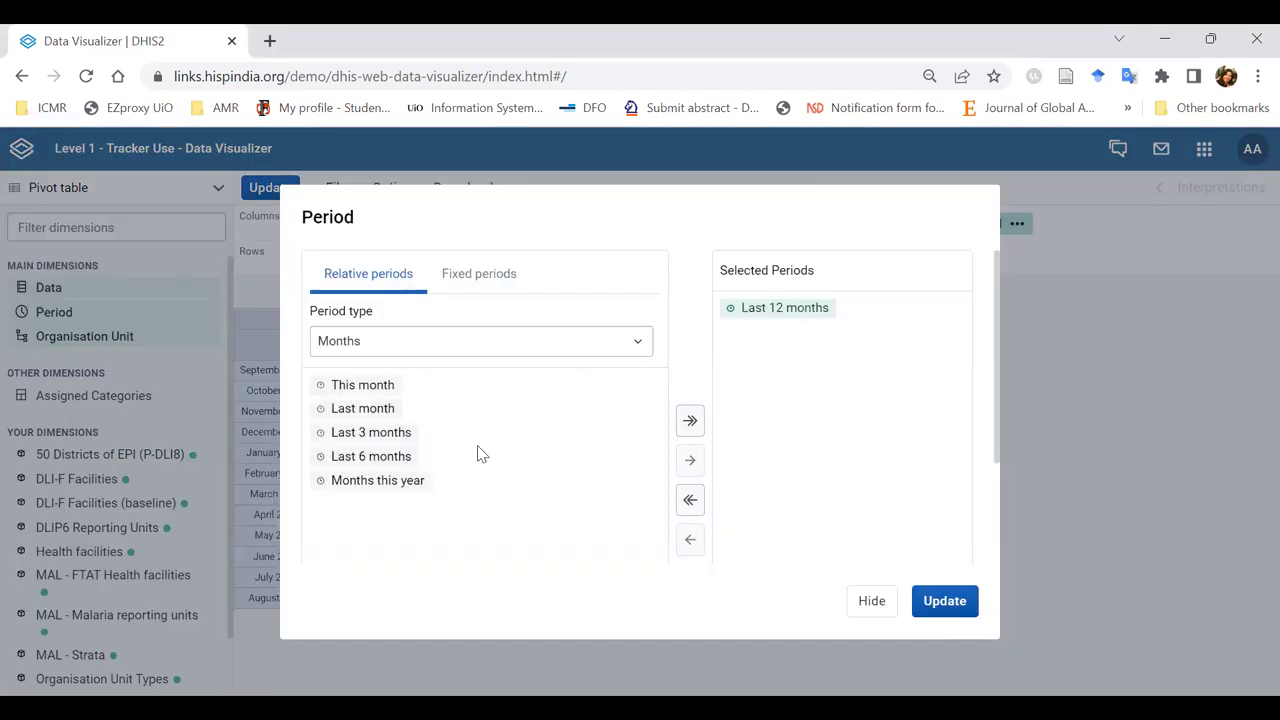
pyautogui.click(788, 310)
pyautogui.doubleClick(788, 308)
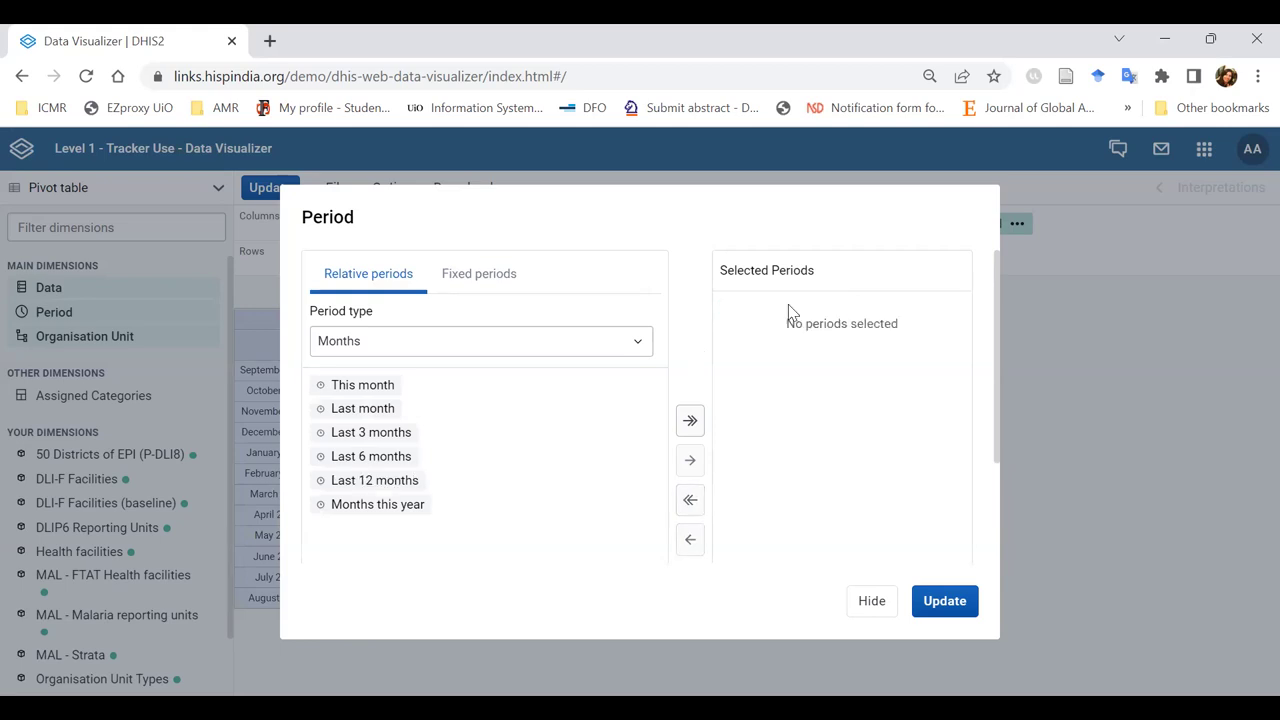
pyautogui.doubleClick(380, 458)
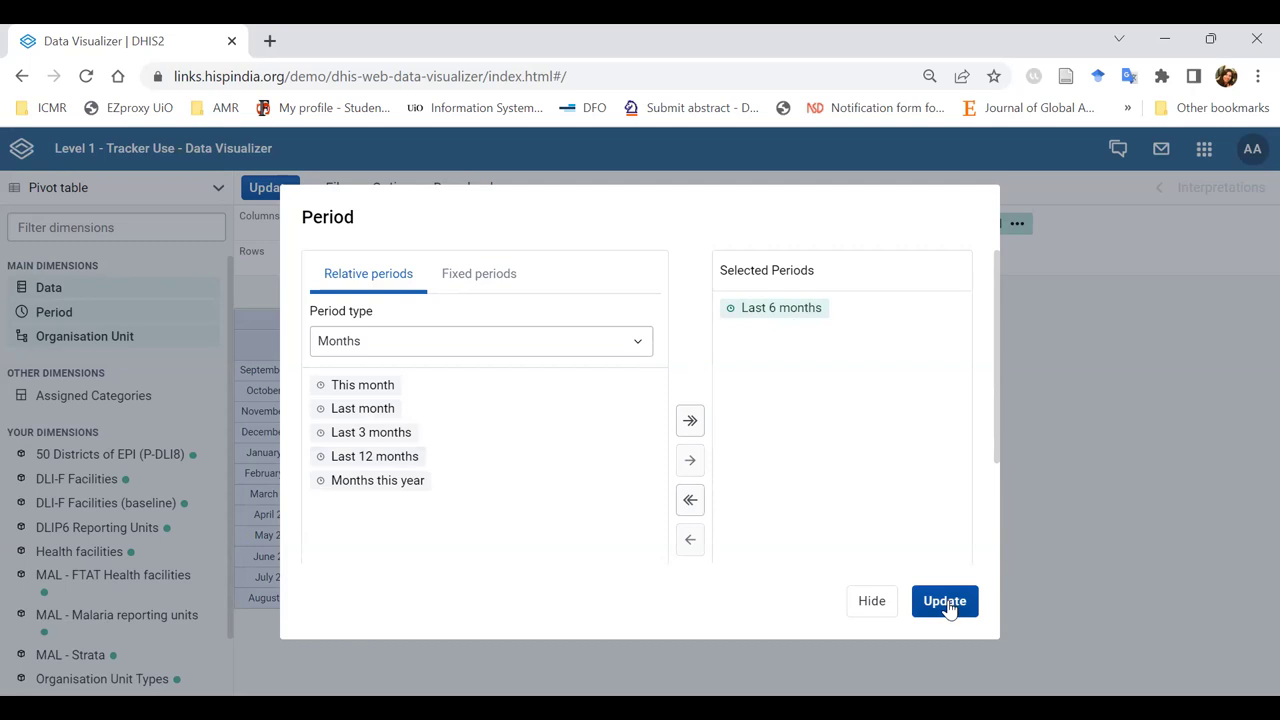
pyautogui.click(945, 601)
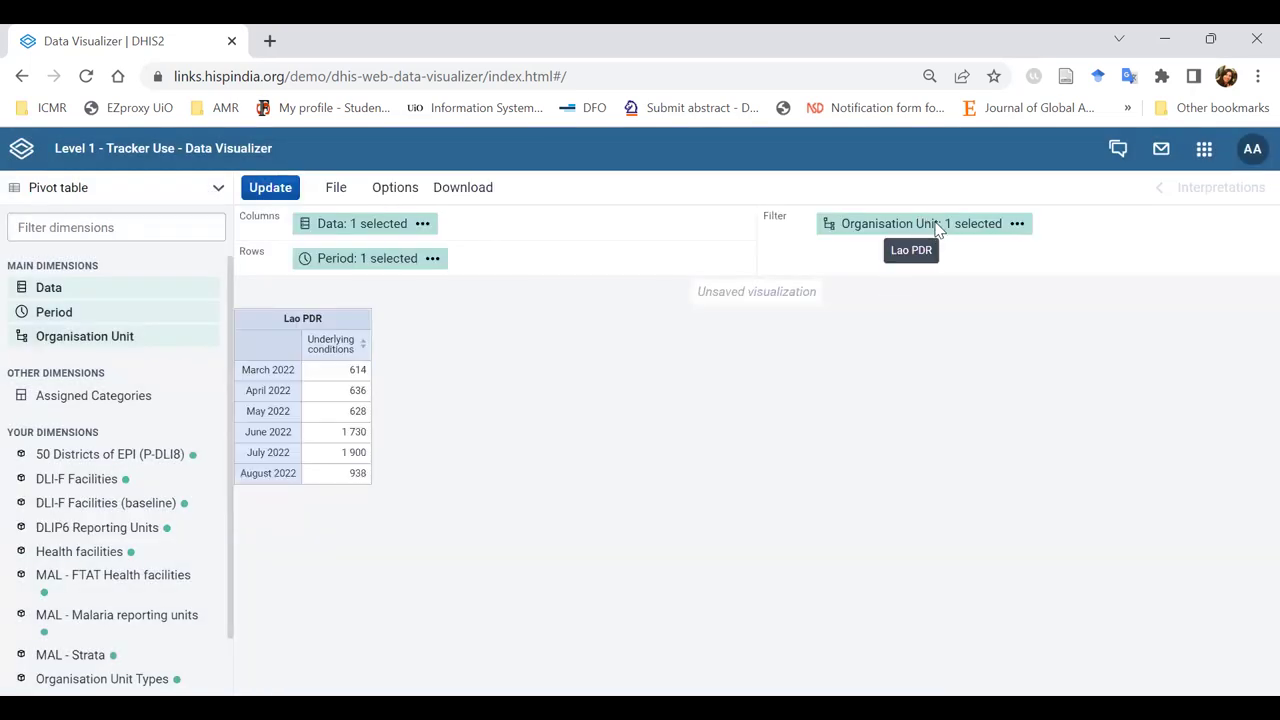
pyautogui.click(938, 230)
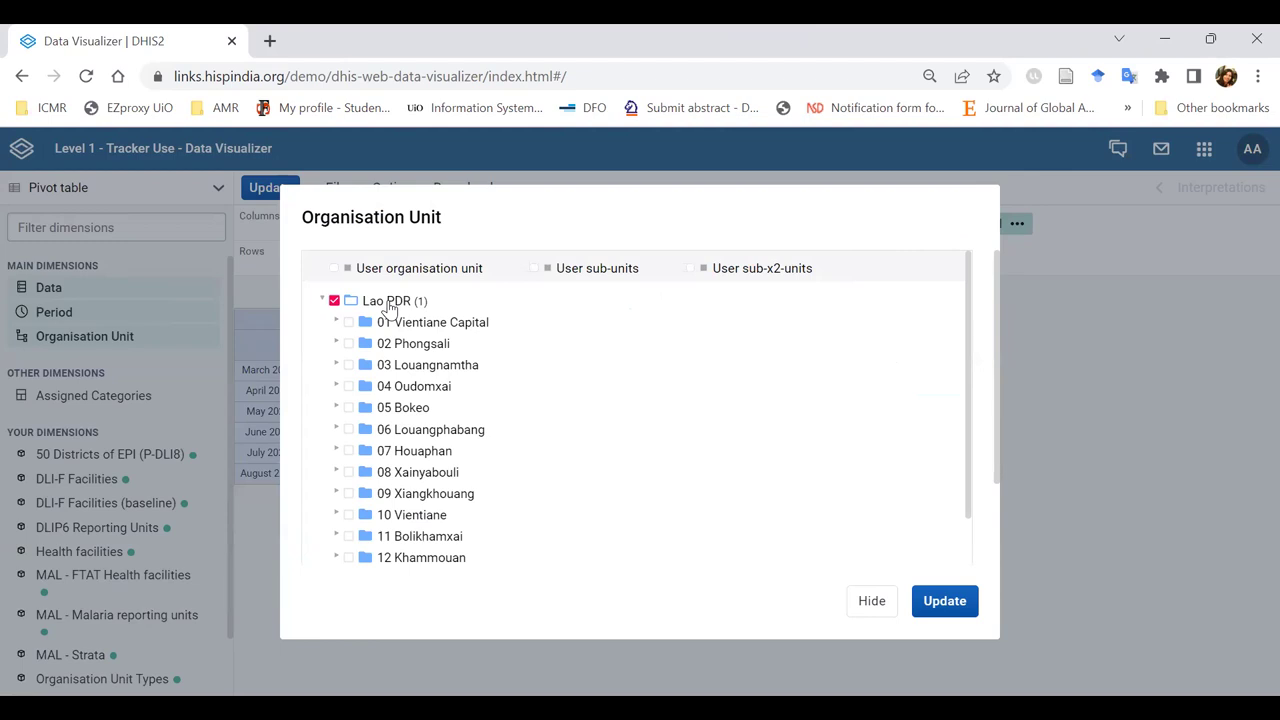
# Select all org units below Lao PDR, excluding Lao PDR itself, and apply the 18 provinces
pyautogui.rightClick(388, 307)
pyautogui.click(462, 304)
pyautogui.click(334, 301)
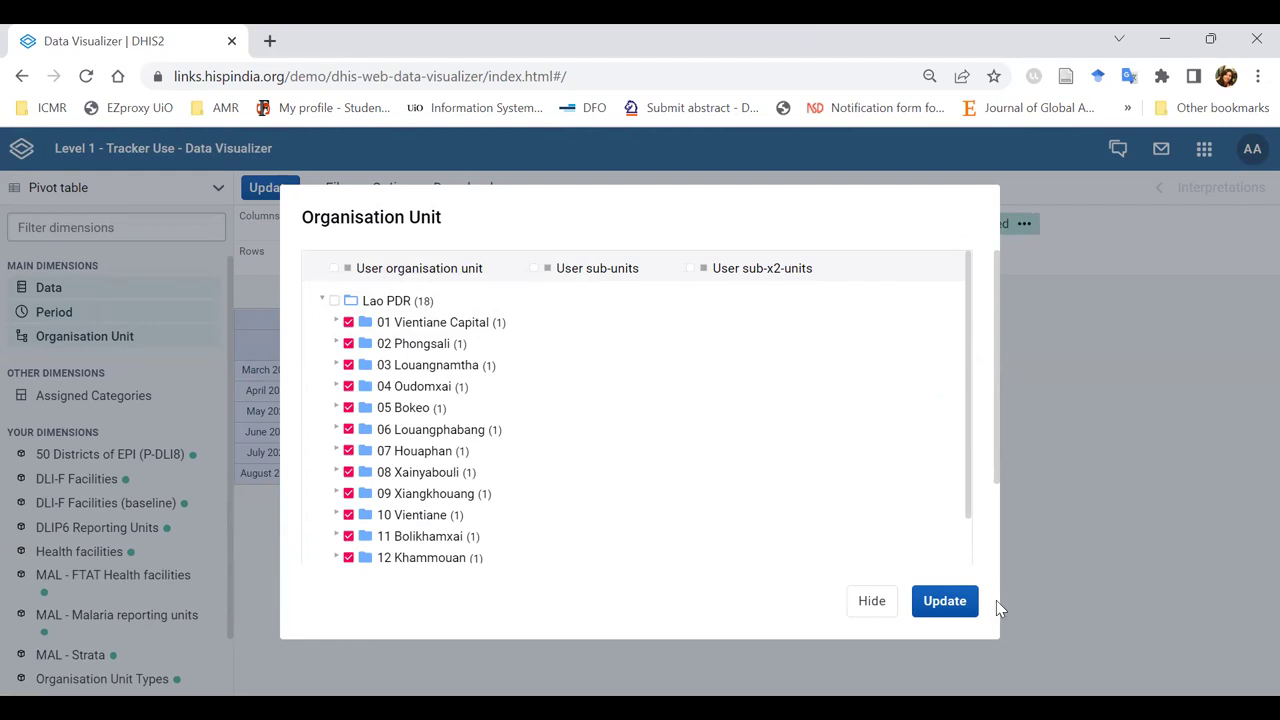
pyautogui.click(946, 602)
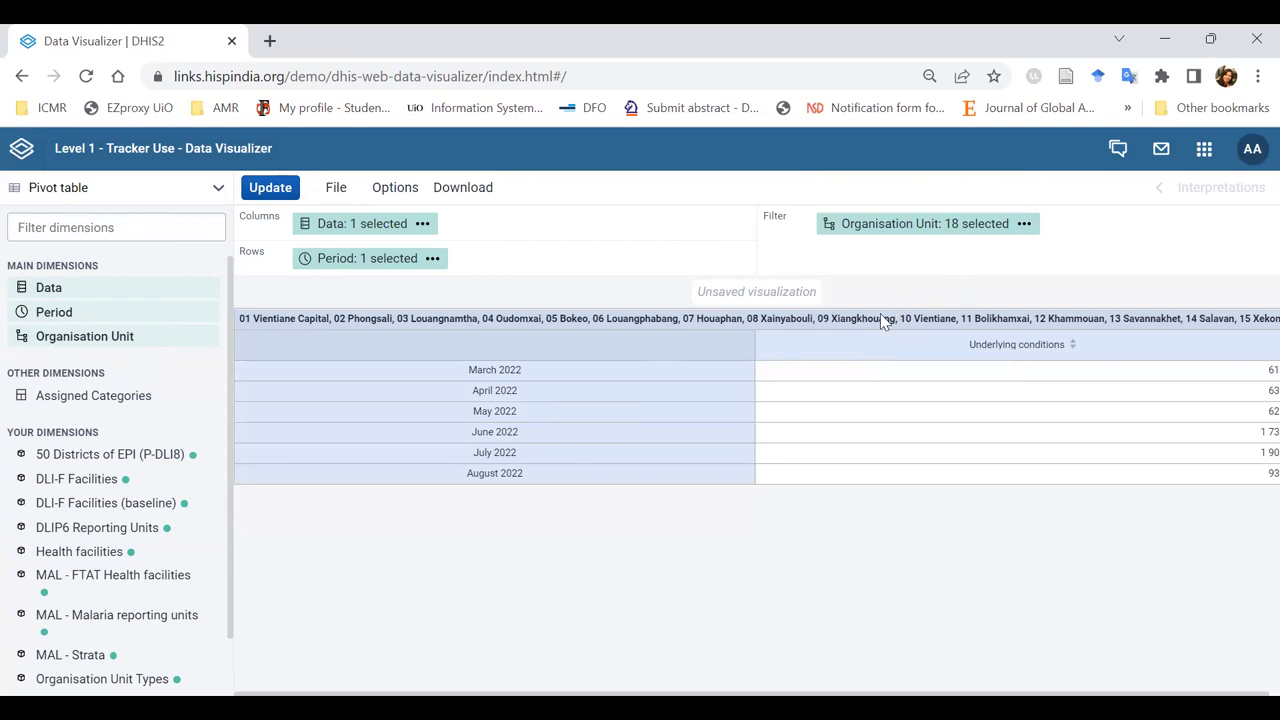
pyautogui.moveTo(988, 226)
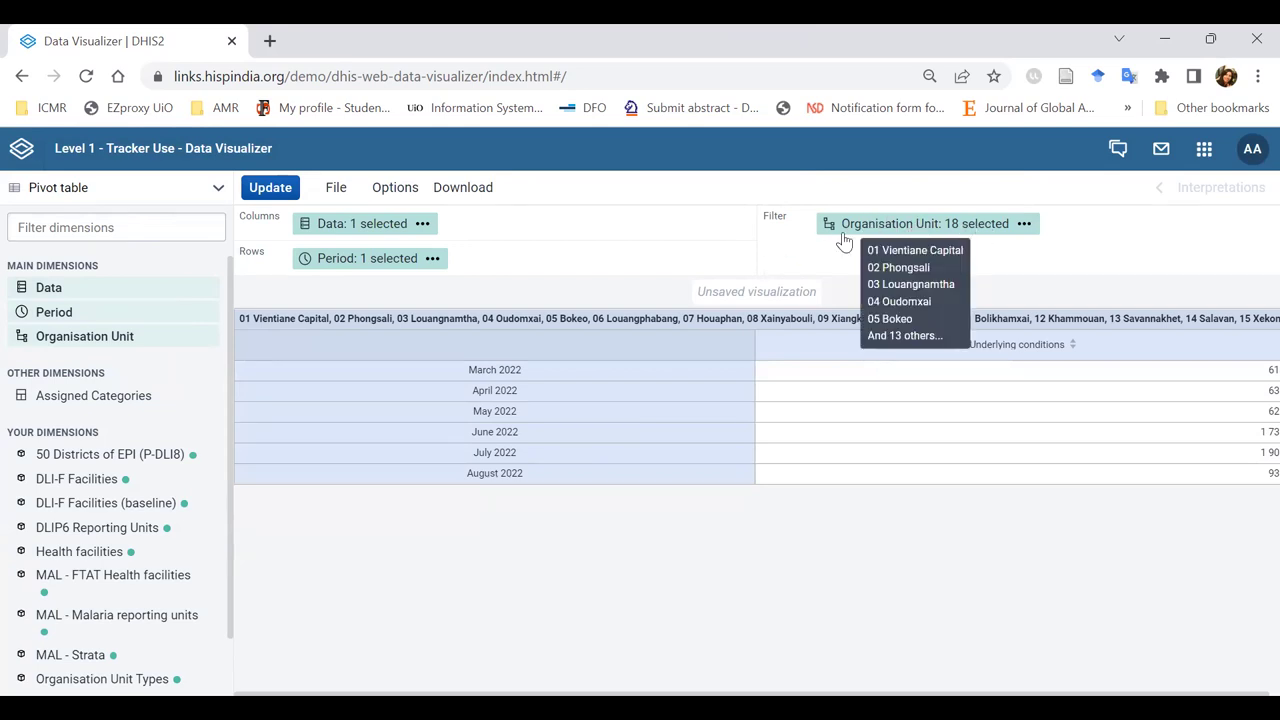
# Move Period from rows into columns beside Data and refresh the table
pyautogui.moveTo(363, 266)
pyautogui.moveTo(363, 263); pyautogui.dragTo(560, 227)
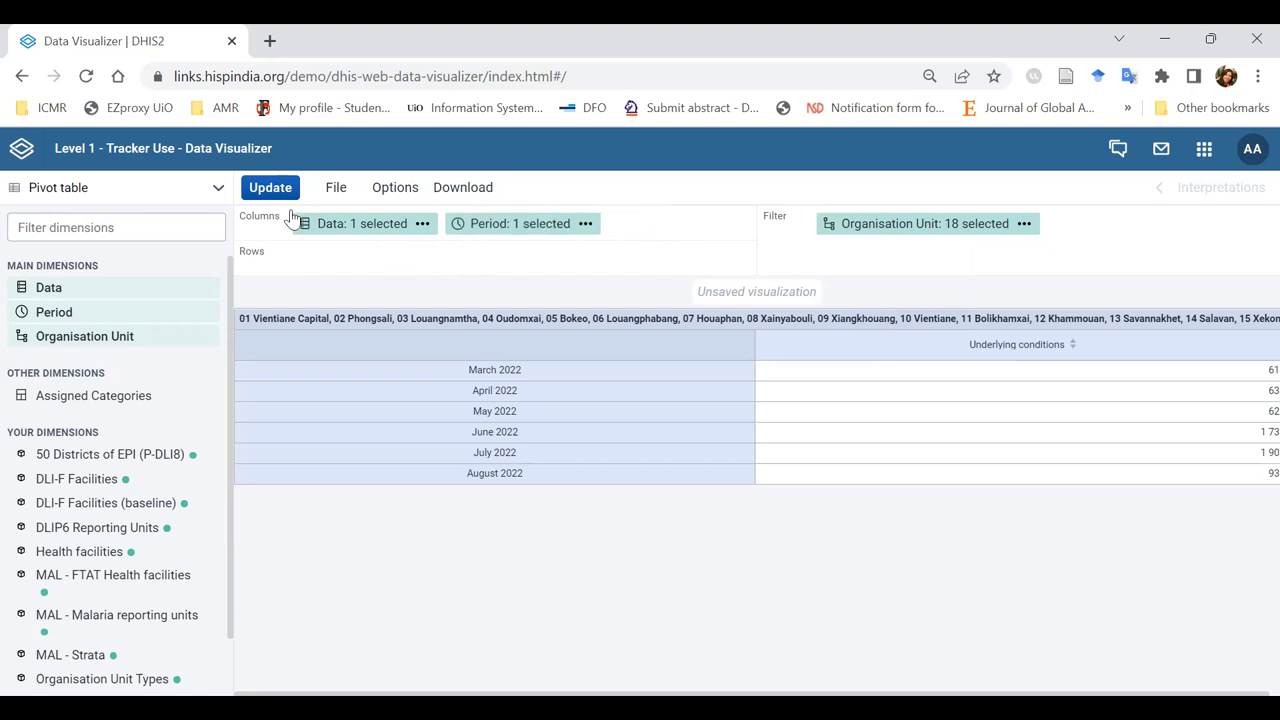
pyautogui.click(264, 191)
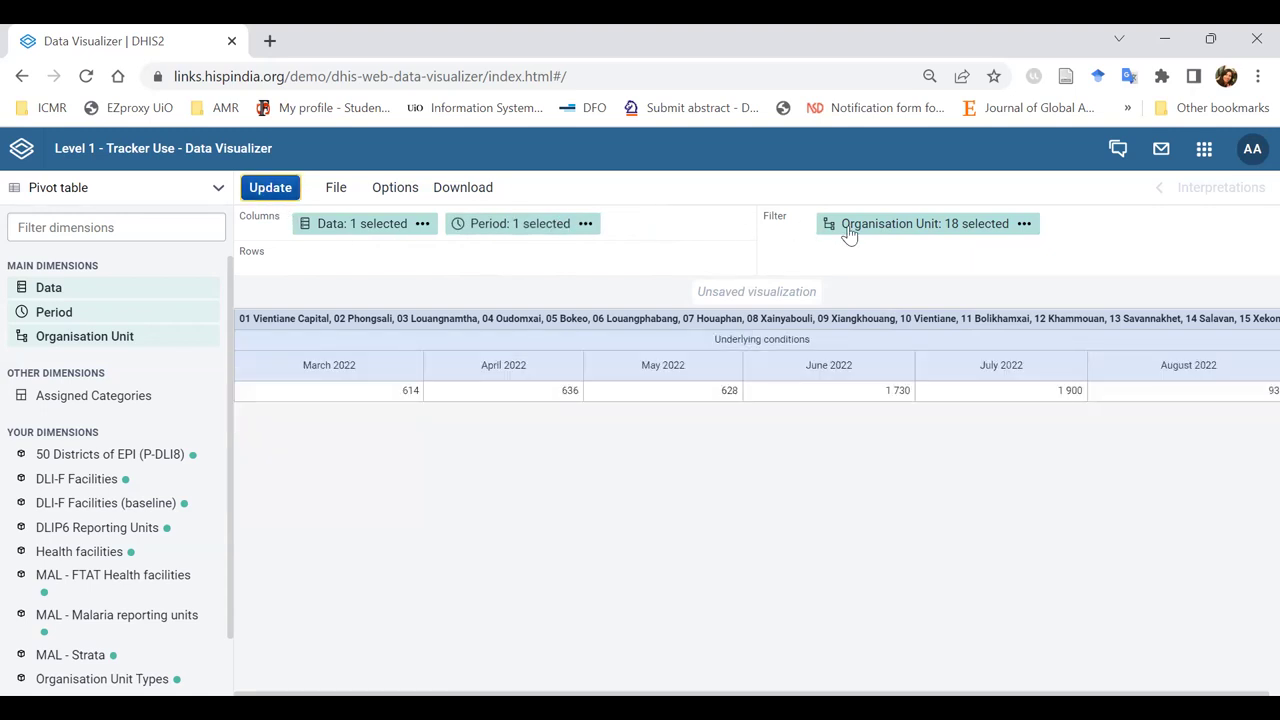
# Move Organisation Unit from the filter into rows and refresh to list the provinces
pyautogui.moveTo(888, 224); pyautogui.dragTo(340, 259)
pyautogui.click(267, 192)
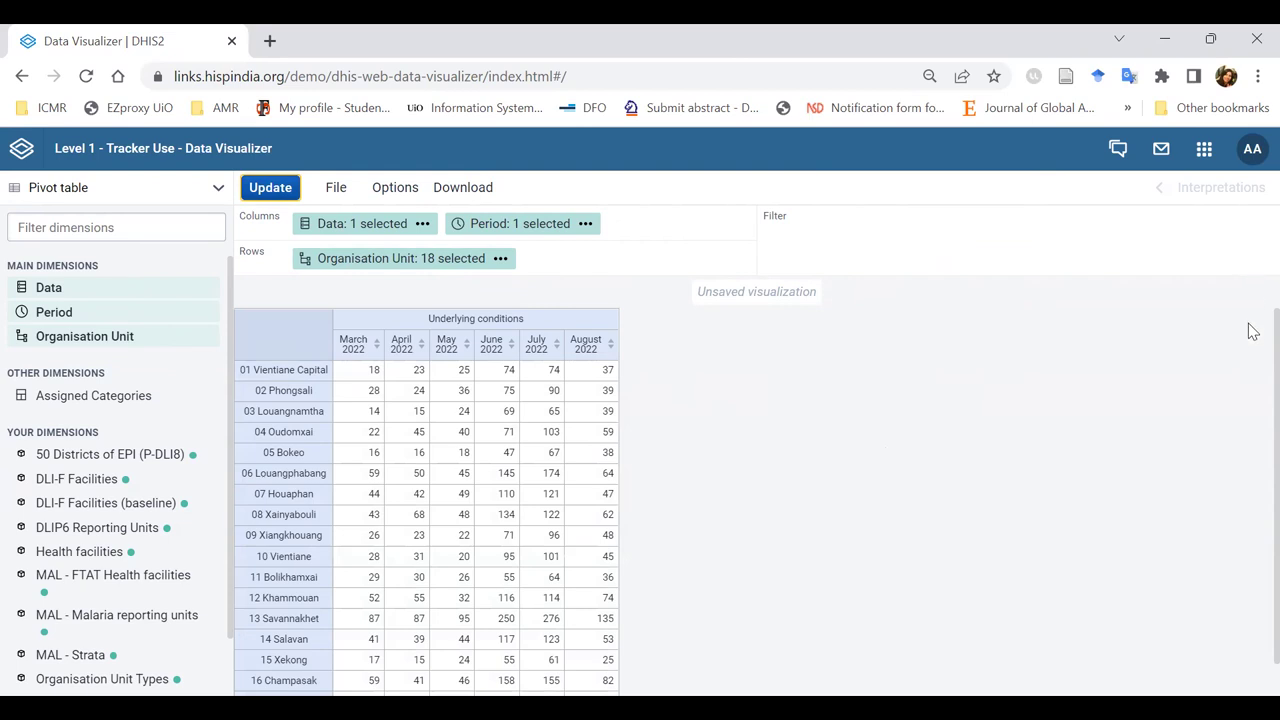
pyautogui.scroll(-2, 1250, 360)
pyautogui.scroll(2, 1250, 350)
pyautogui.scroll(-1, 1253, 335)
pyautogui.scroll(1, 1253, 332)
pyautogui.scroll(-1, 1250, 332)
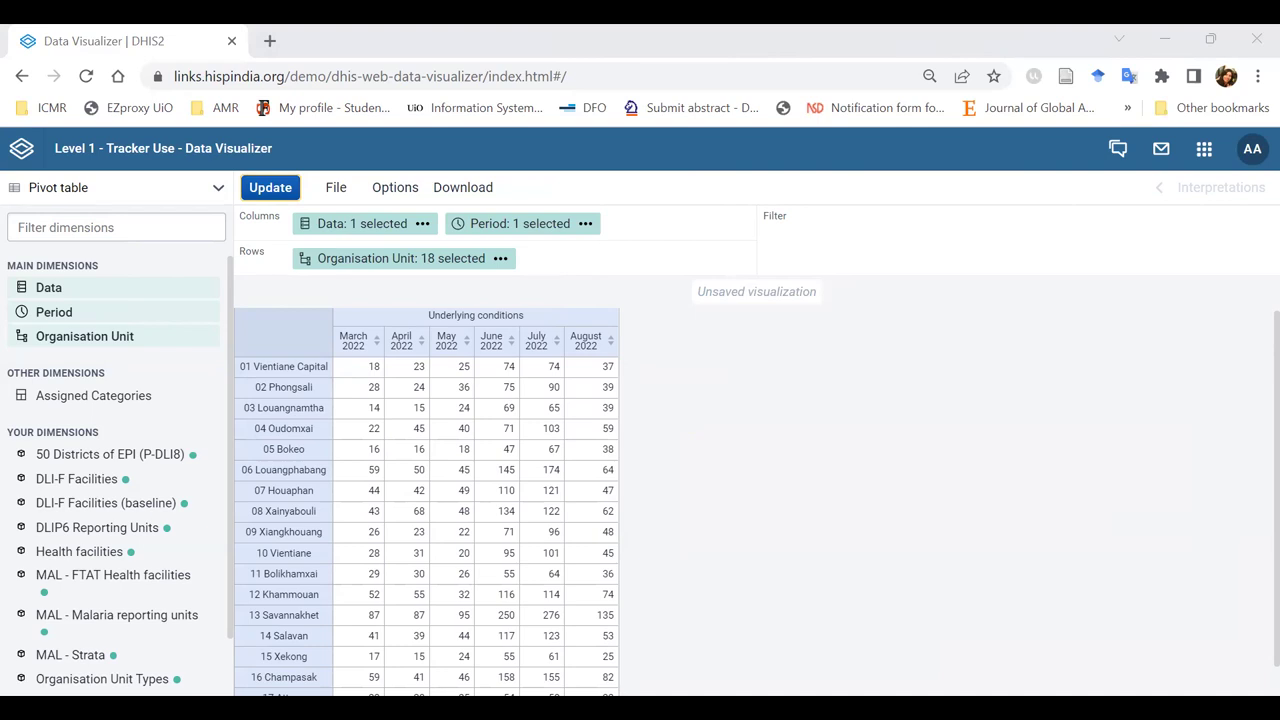
# Start a new blank visualization and set its type to Line
pyautogui.hotkey('alt', 'Tab')
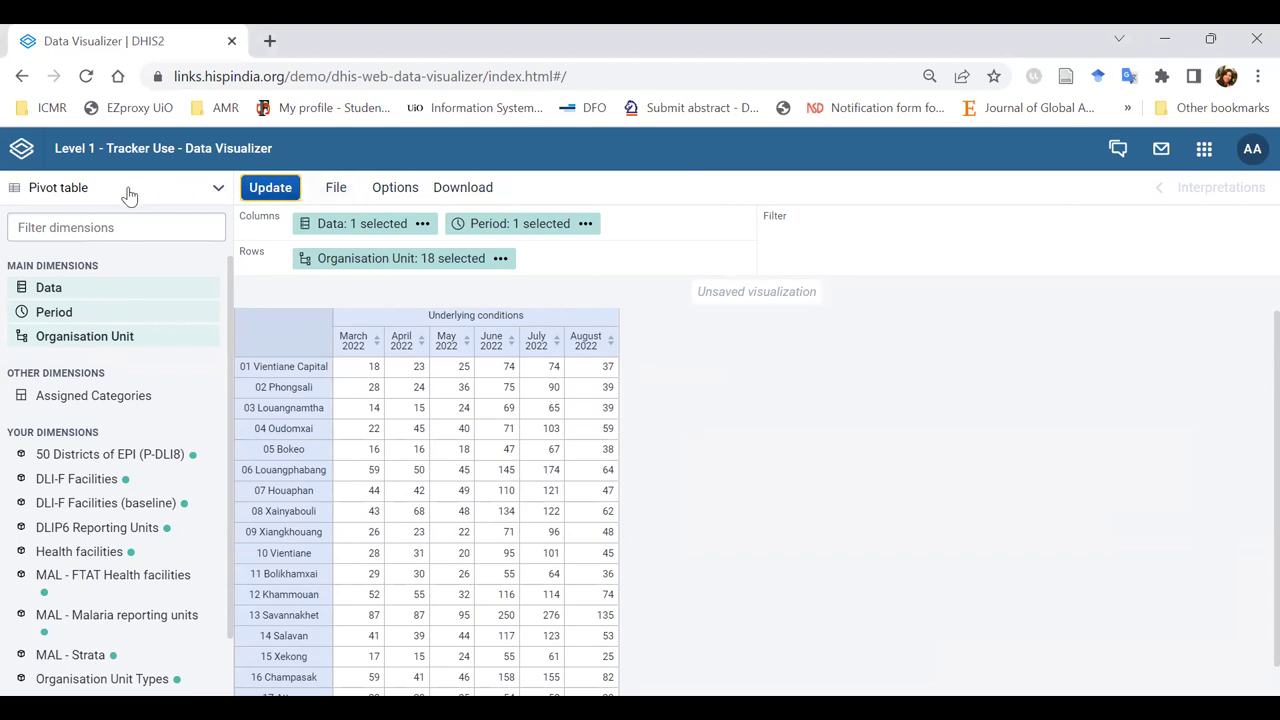
pyautogui.click(334, 189)
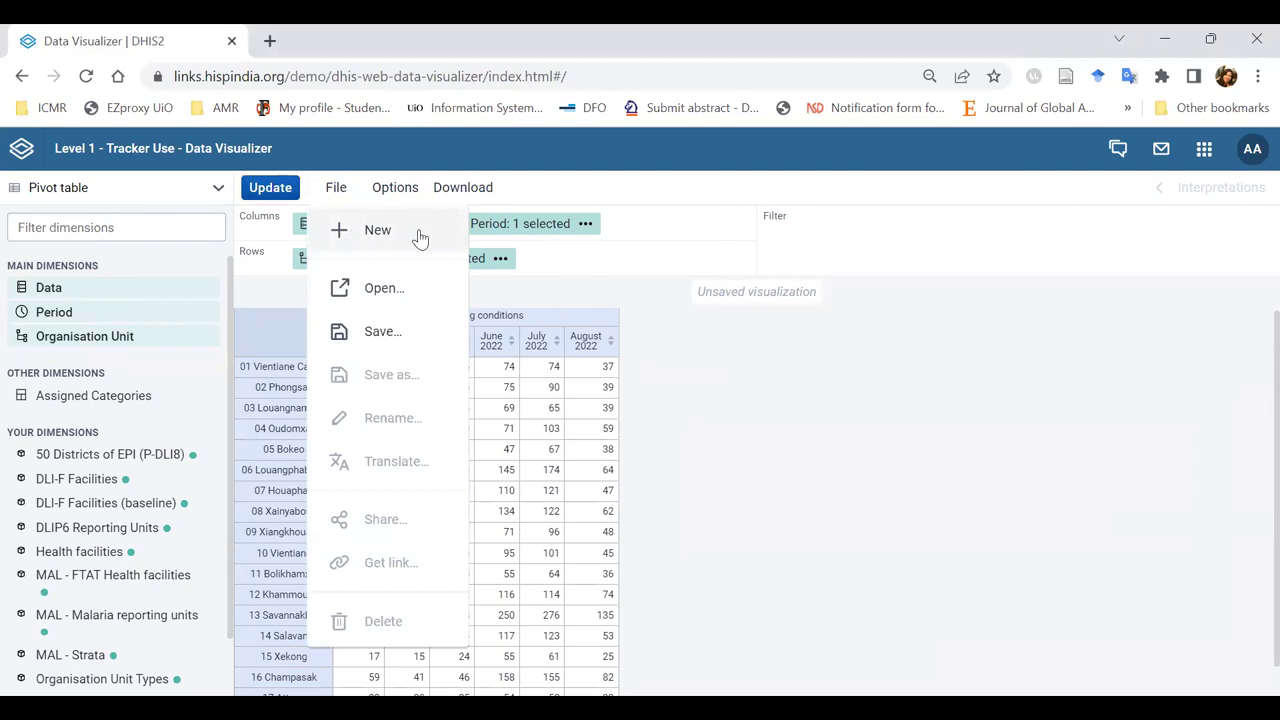
pyautogui.click(377, 231)
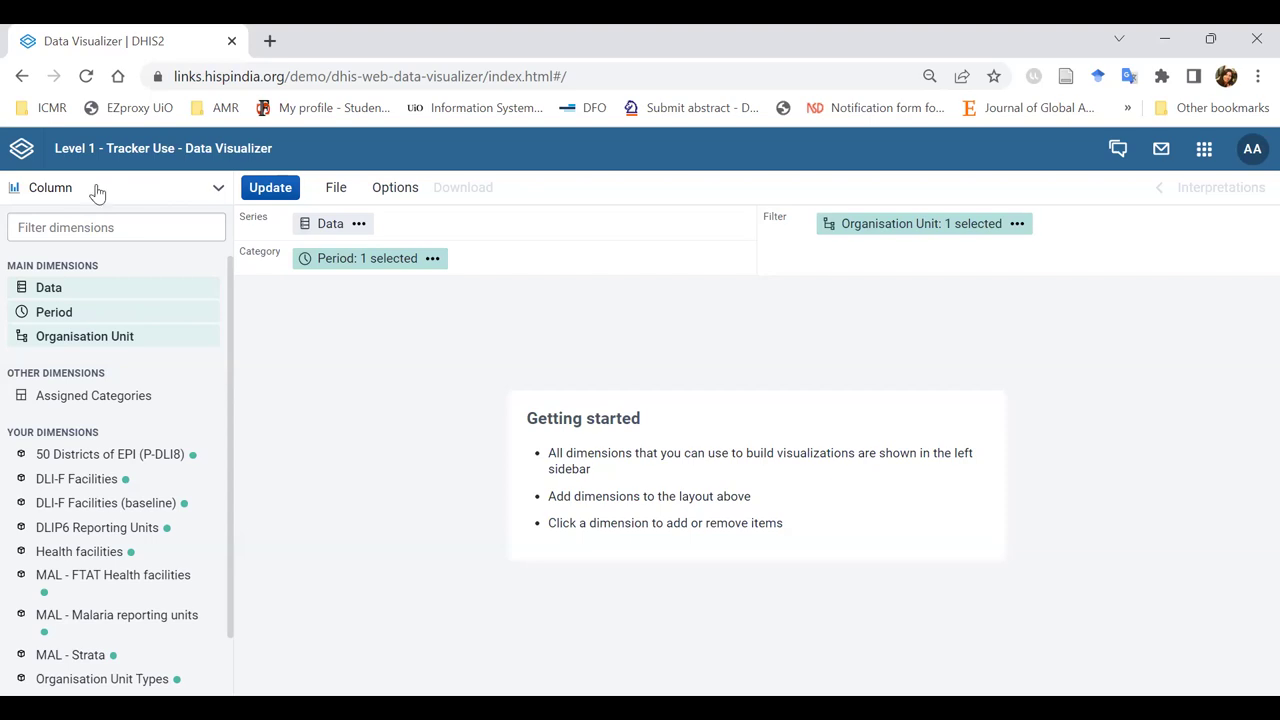
pyautogui.click(218, 188)
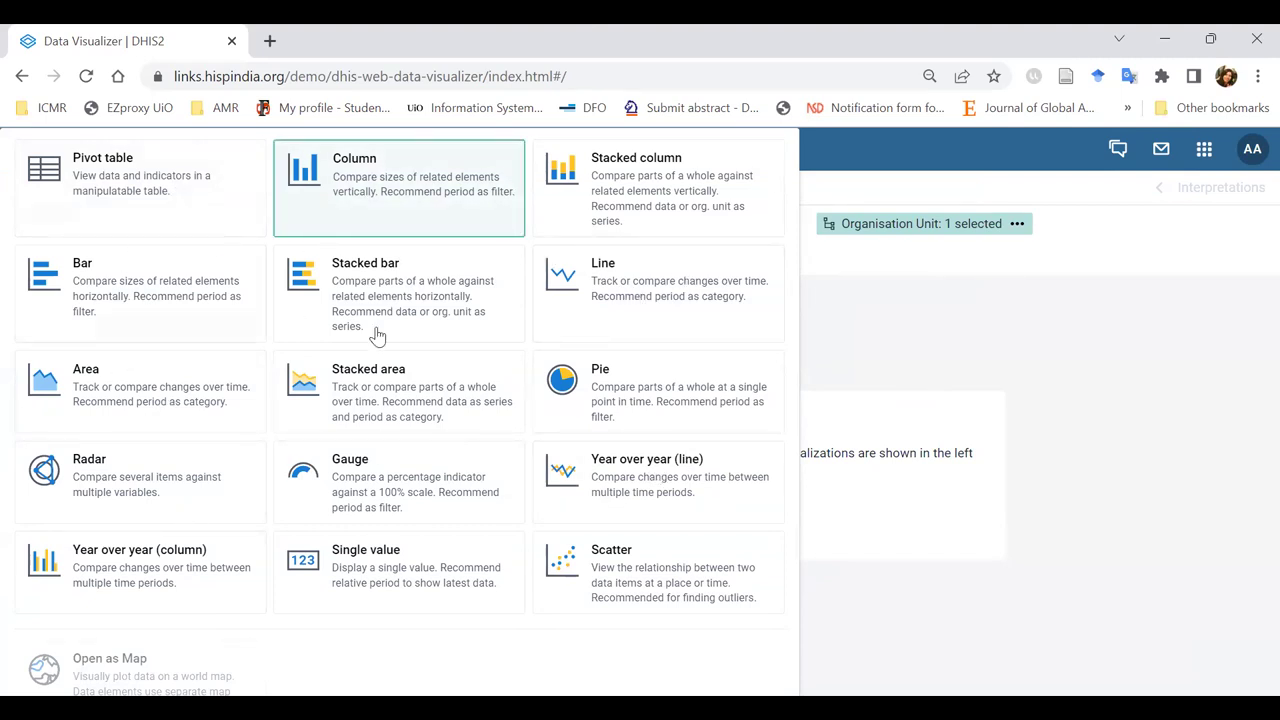
pyautogui.click(652, 289)
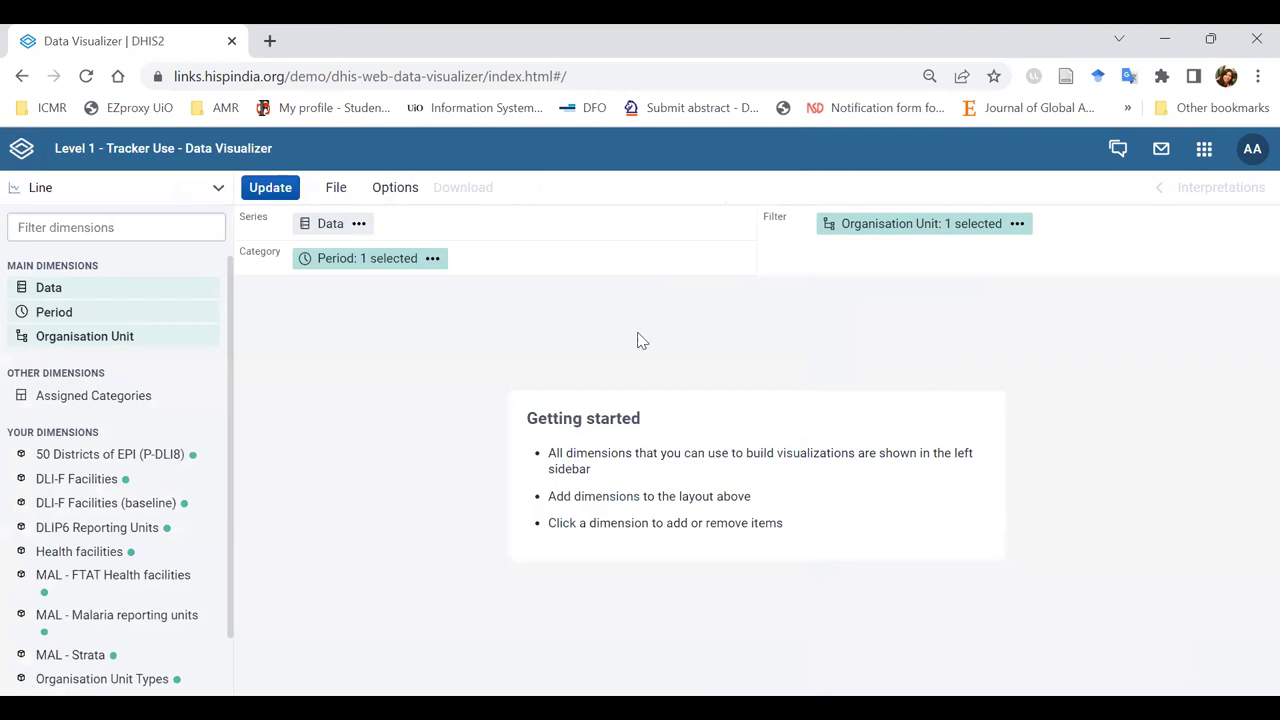
# Add COVID-19 Symptoms present, present - death, and present - recovered program indicators from COVID-19 Case-based Surveillance
pyautogui.click(323, 226)
pyautogui.click(390, 343)
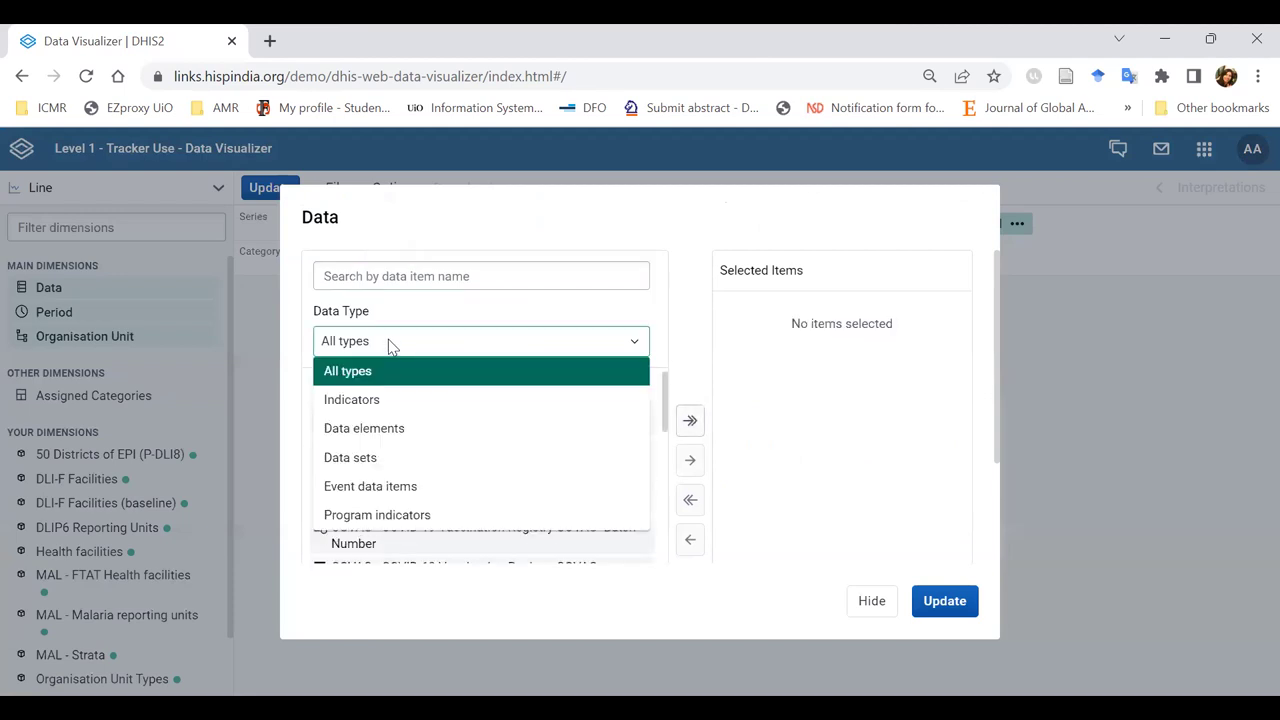
pyautogui.click(414, 513)
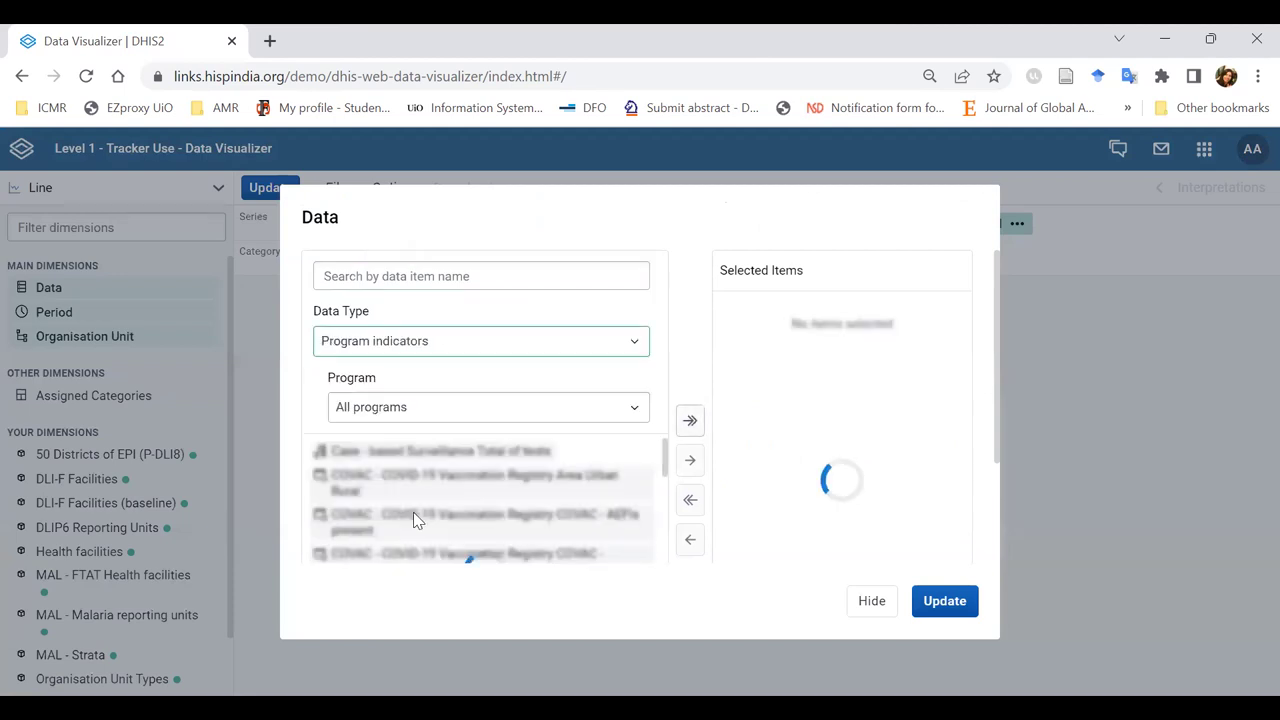
pyautogui.click(435, 410)
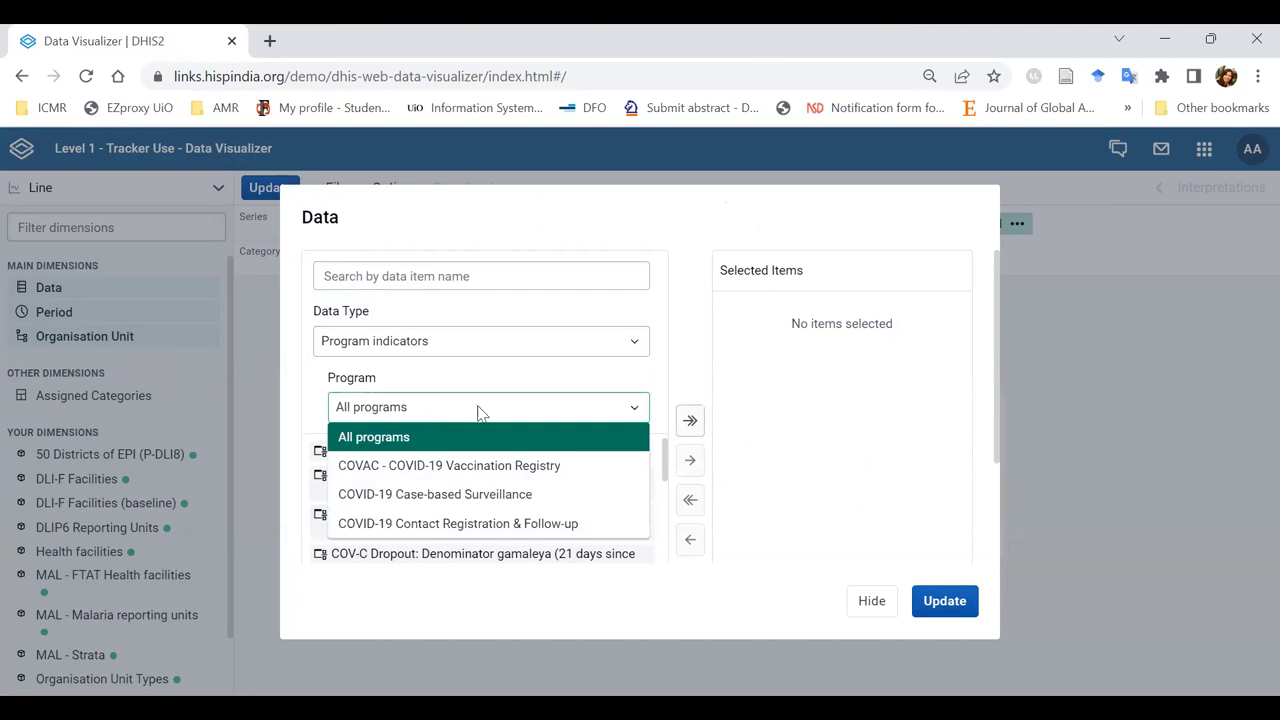
pyautogui.click(434, 500)
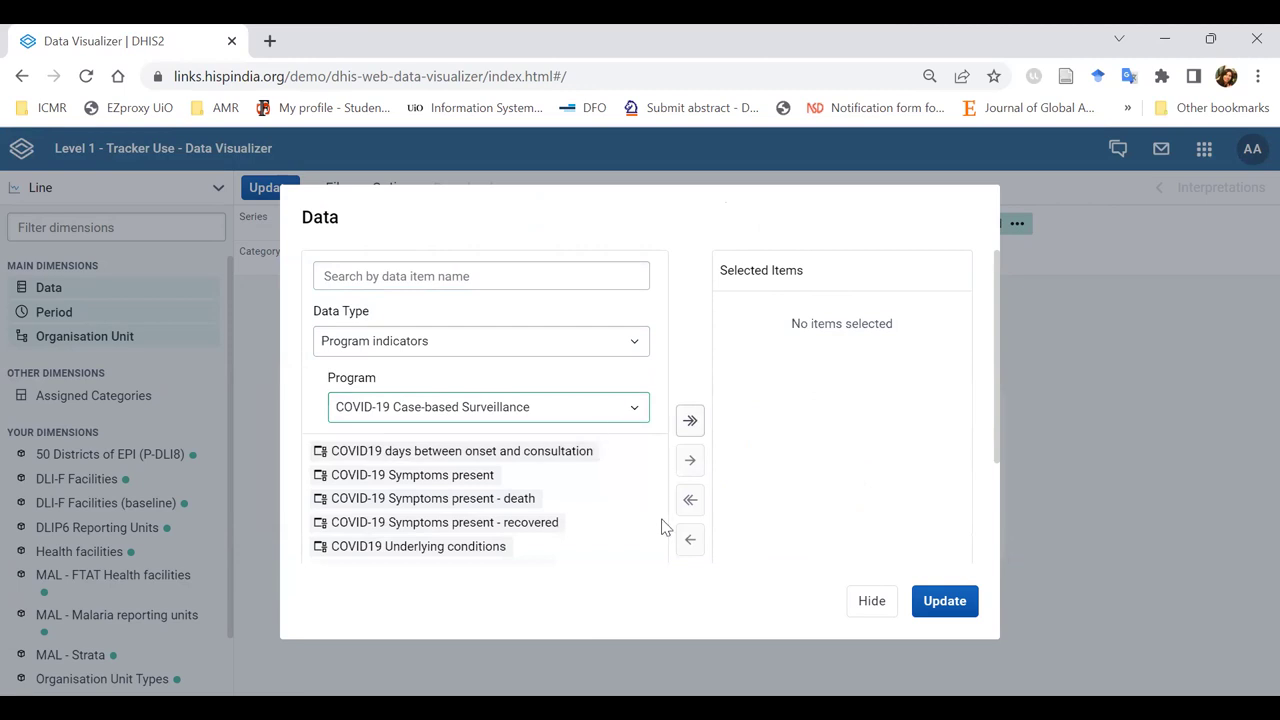
pyautogui.doubleClick(430, 478)
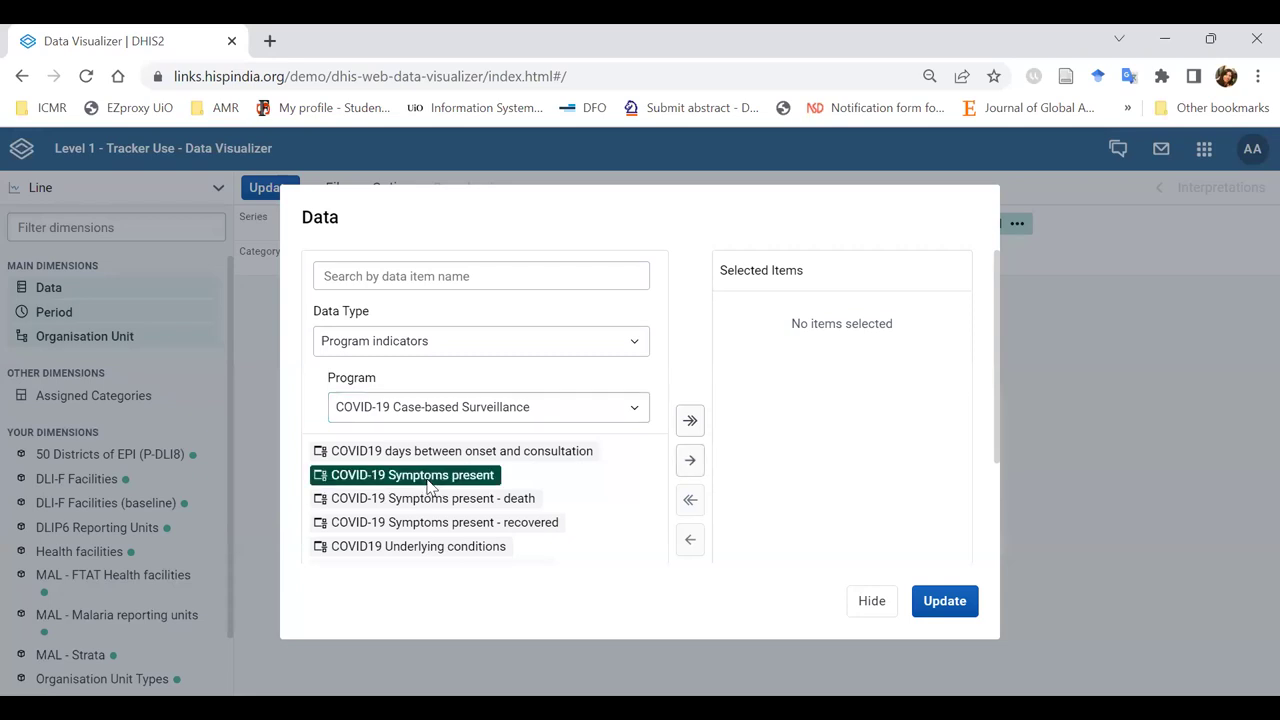
pyautogui.doubleClick(447, 480)
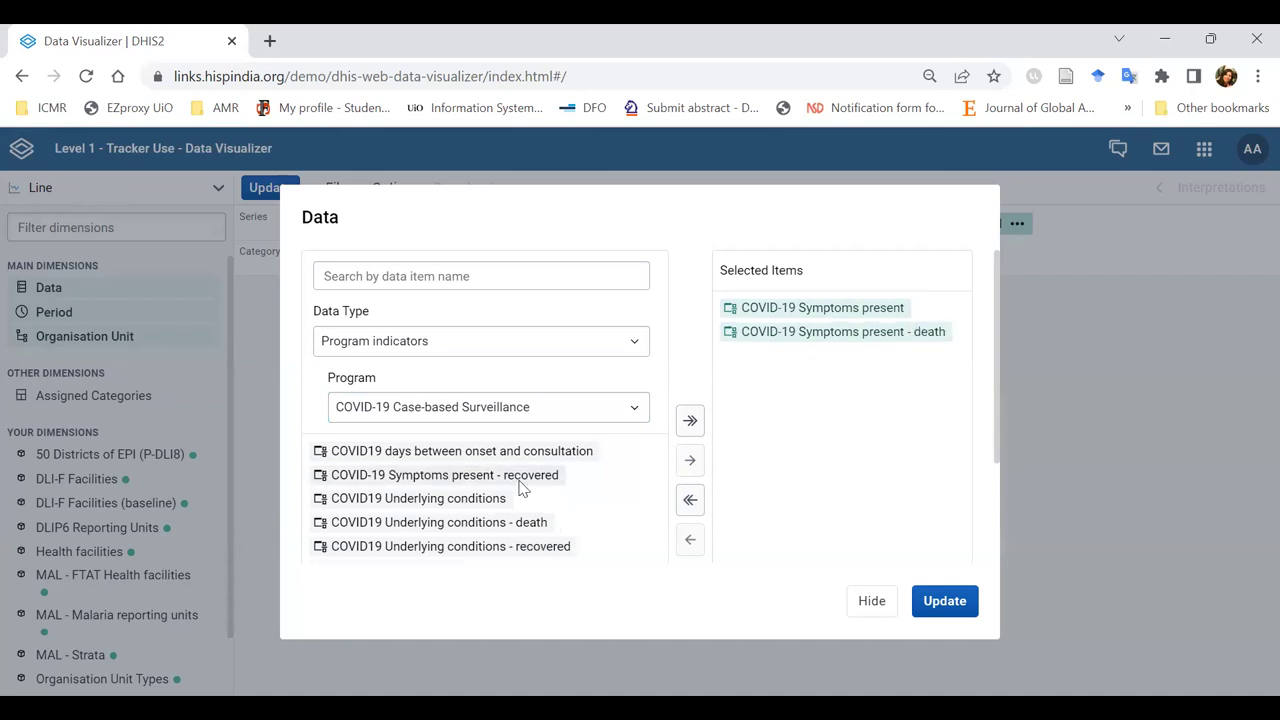
pyautogui.doubleClick(485, 478)
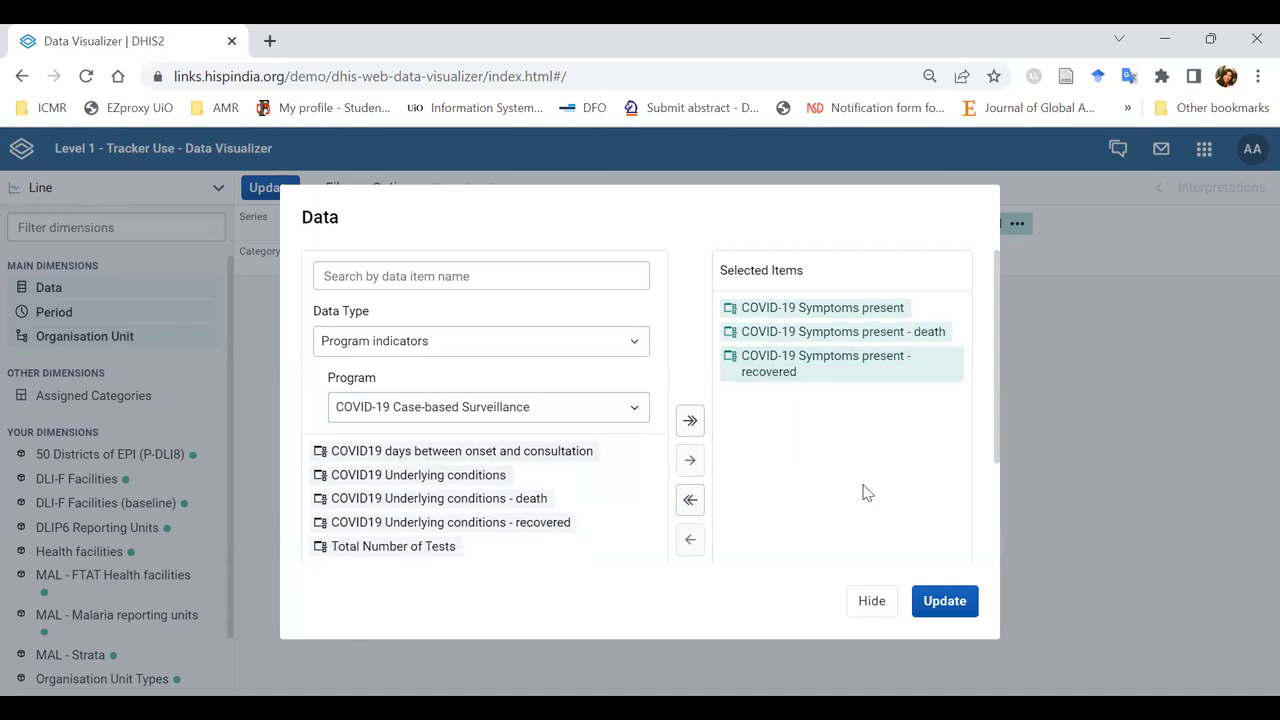
# Plot the three indicators, then remove Last 12 months and switch to fixed periods
pyautogui.click(944, 601)
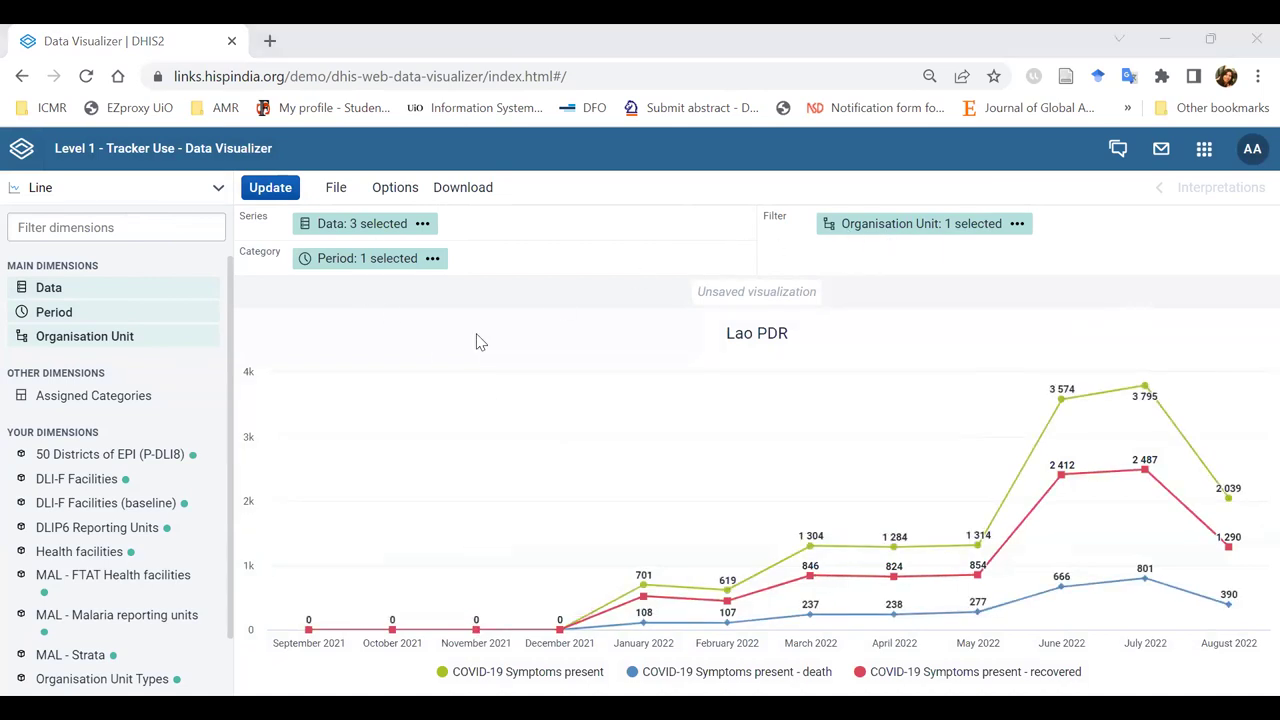
pyautogui.click(355, 262)
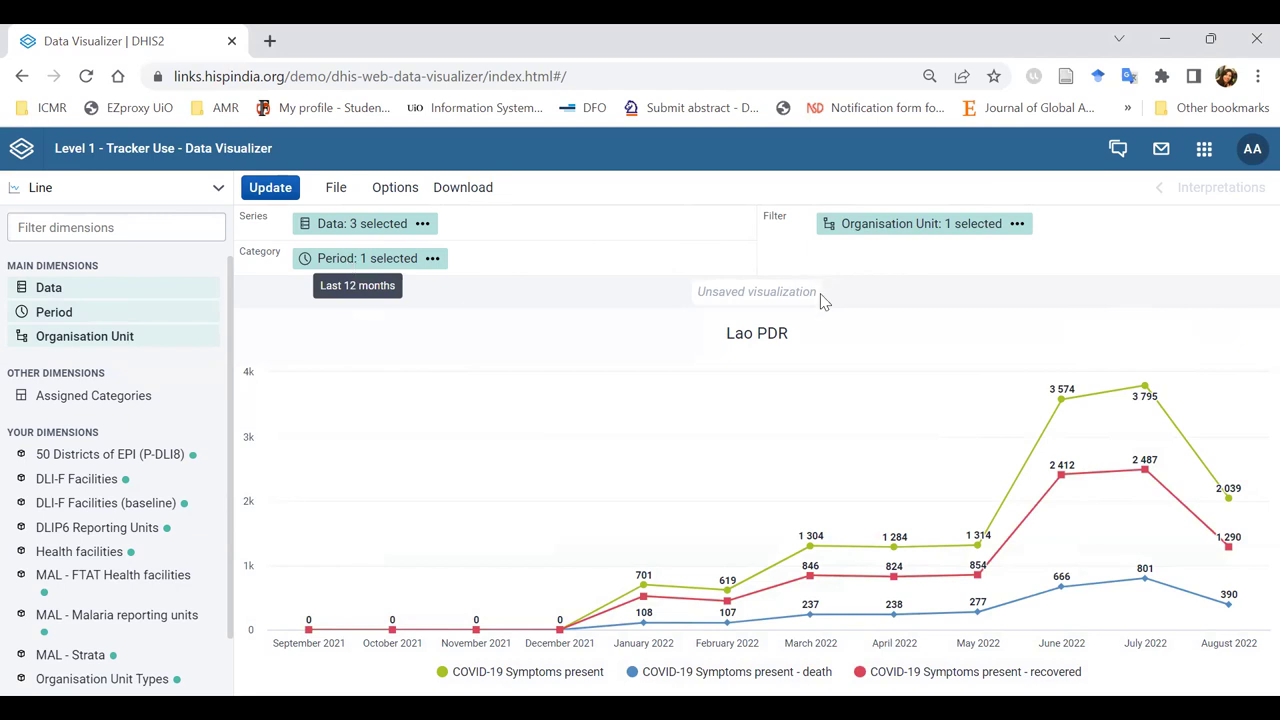
pyautogui.doubleClick(805, 301)
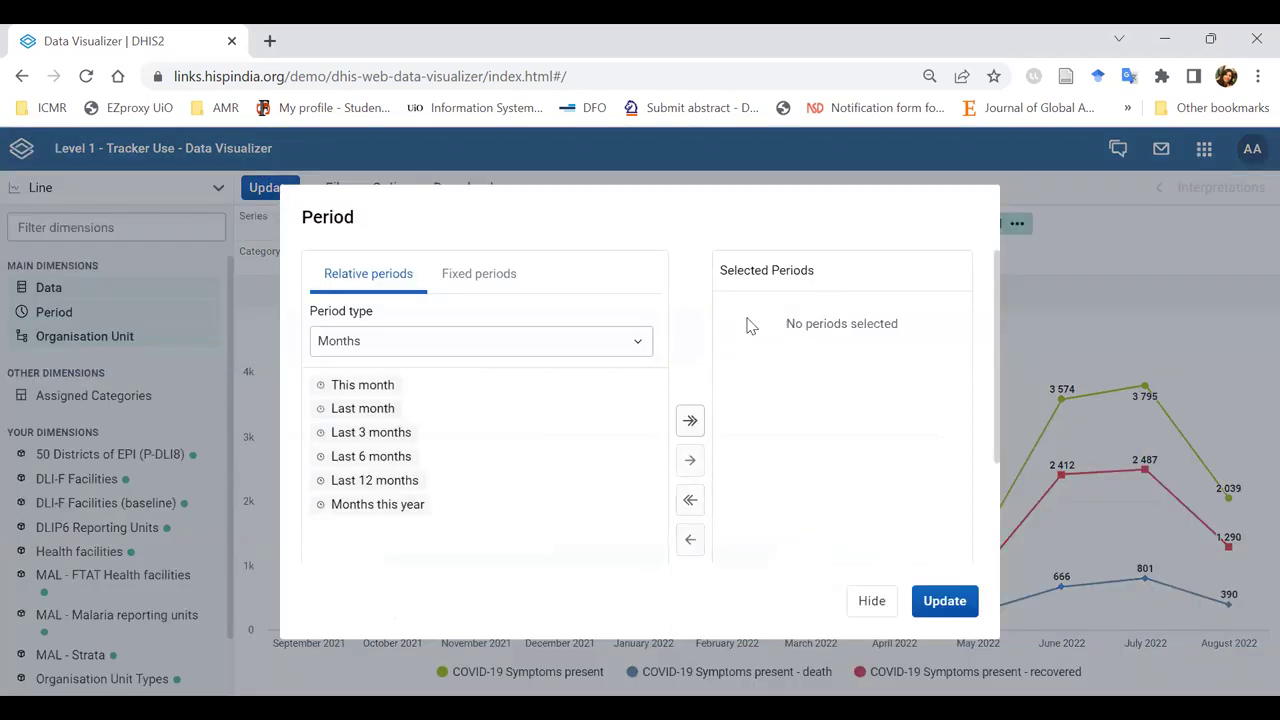
pyautogui.click(406, 346)
pyautogui.click(474, 289)
pyautogui.click(481, 278)
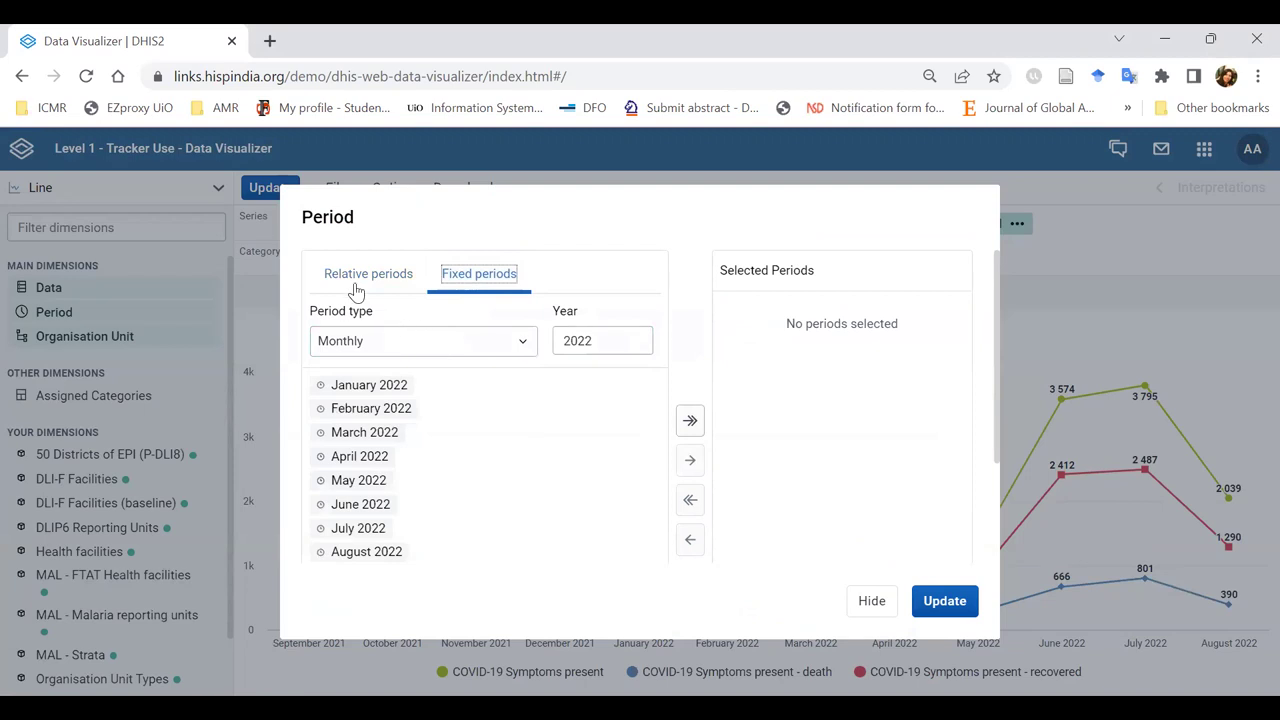
# Set the fixed period type to Yearly, keep only 2020, and update the chart
pyautogui.click(444, 342)
pyautogui.click(444, 342)
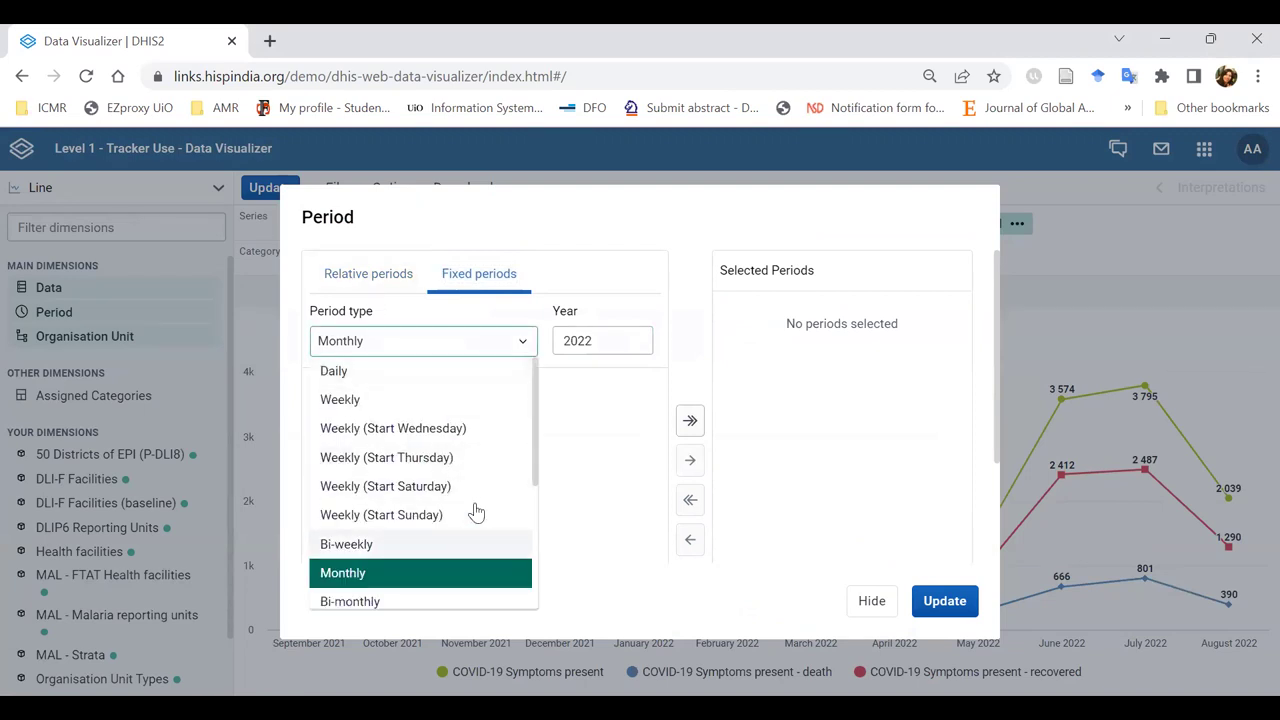
pyautogui.moveTo(537, 405); pyautogui.dragTo(540, 518)
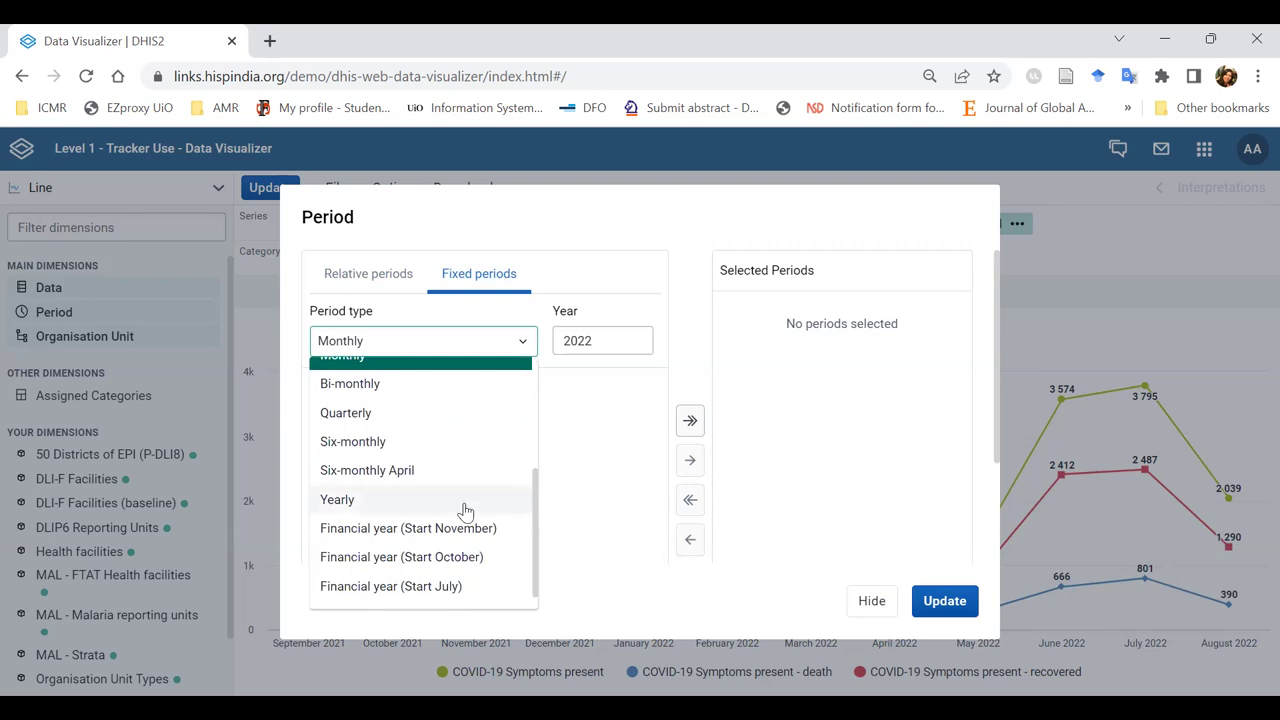
pyautogui.click(387, 510)
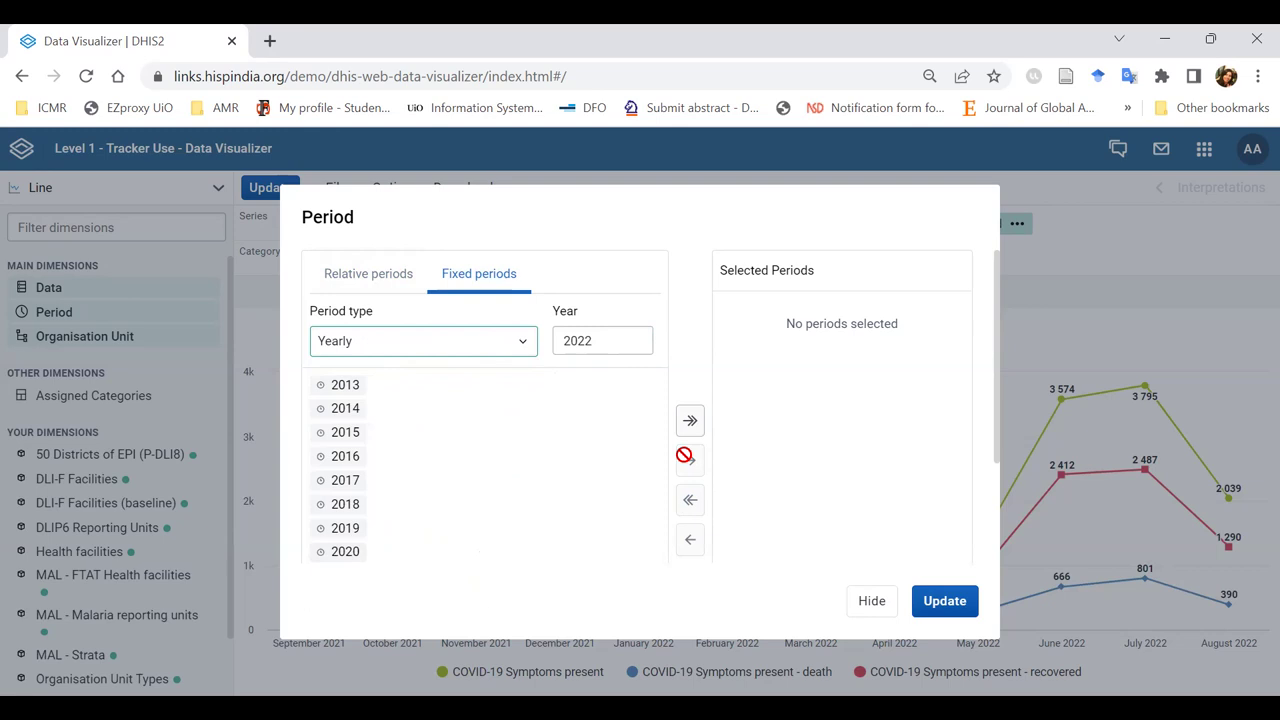
pyautogui.click(603, 343)
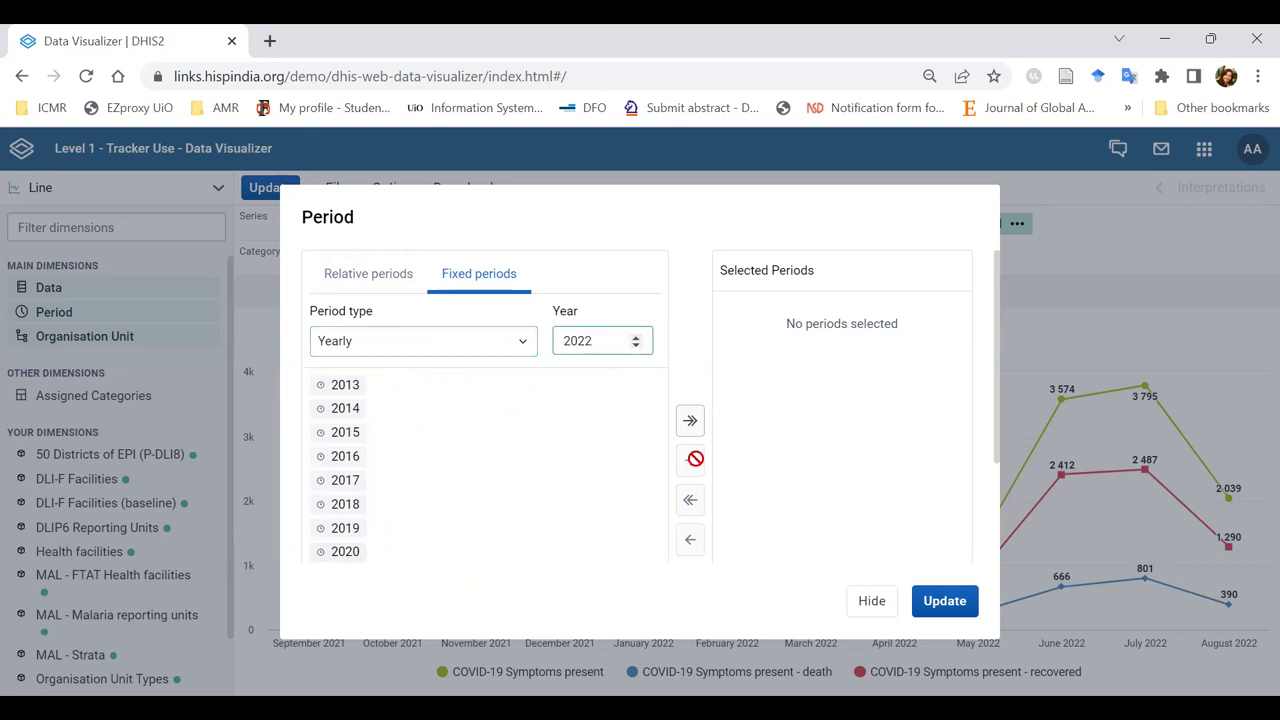
pyautogui.click(690, 421)
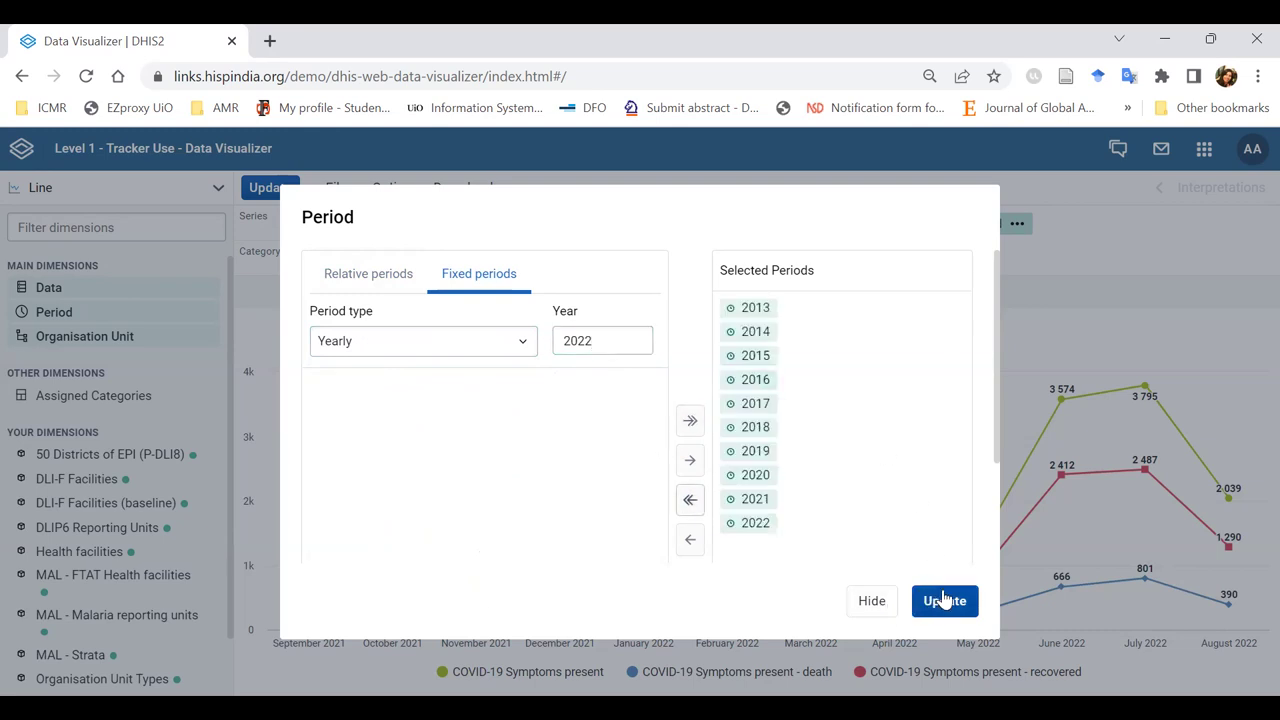
pyautogui.click(690, 500)
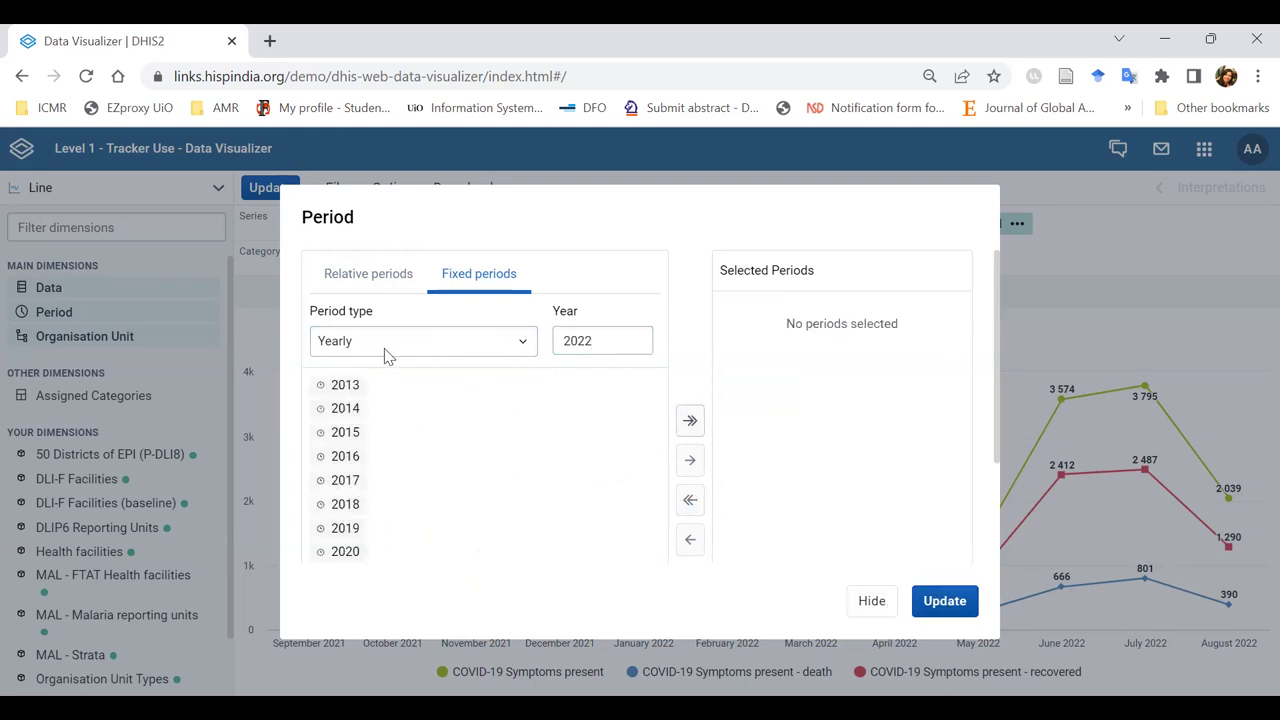
pyautogui.doubleClick(346, 553)
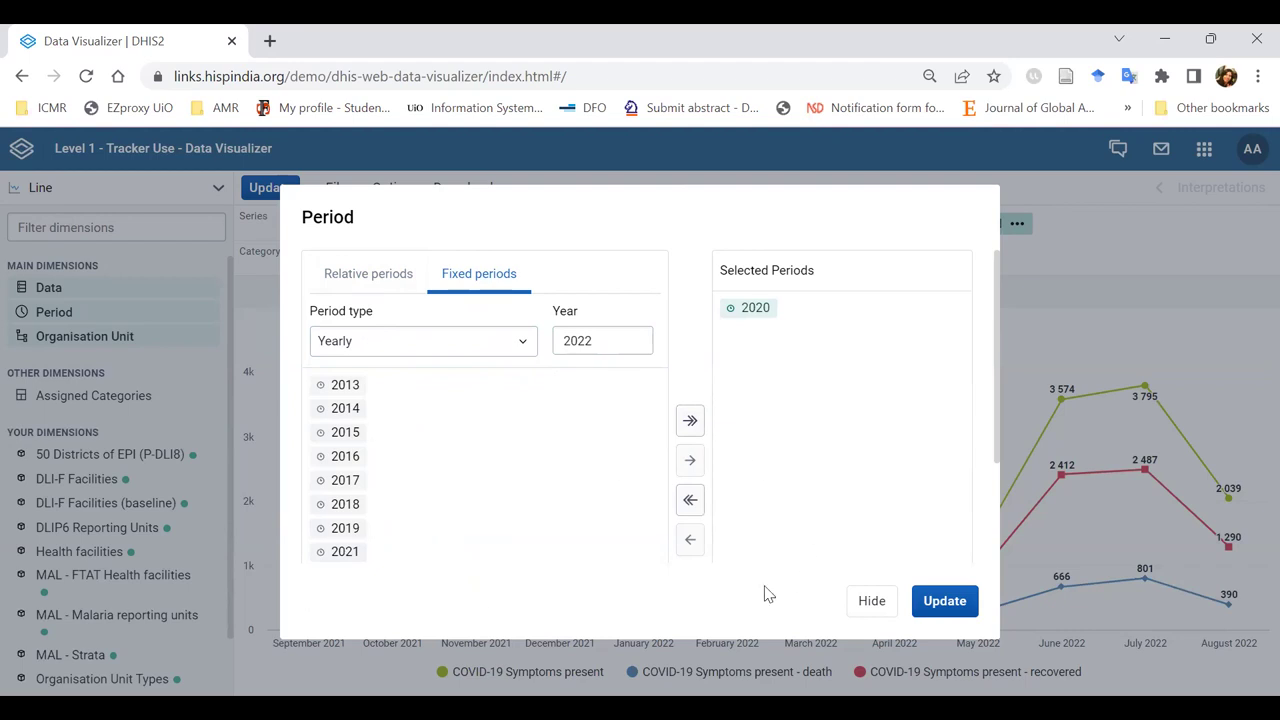
pyautogui.click(944, 601)
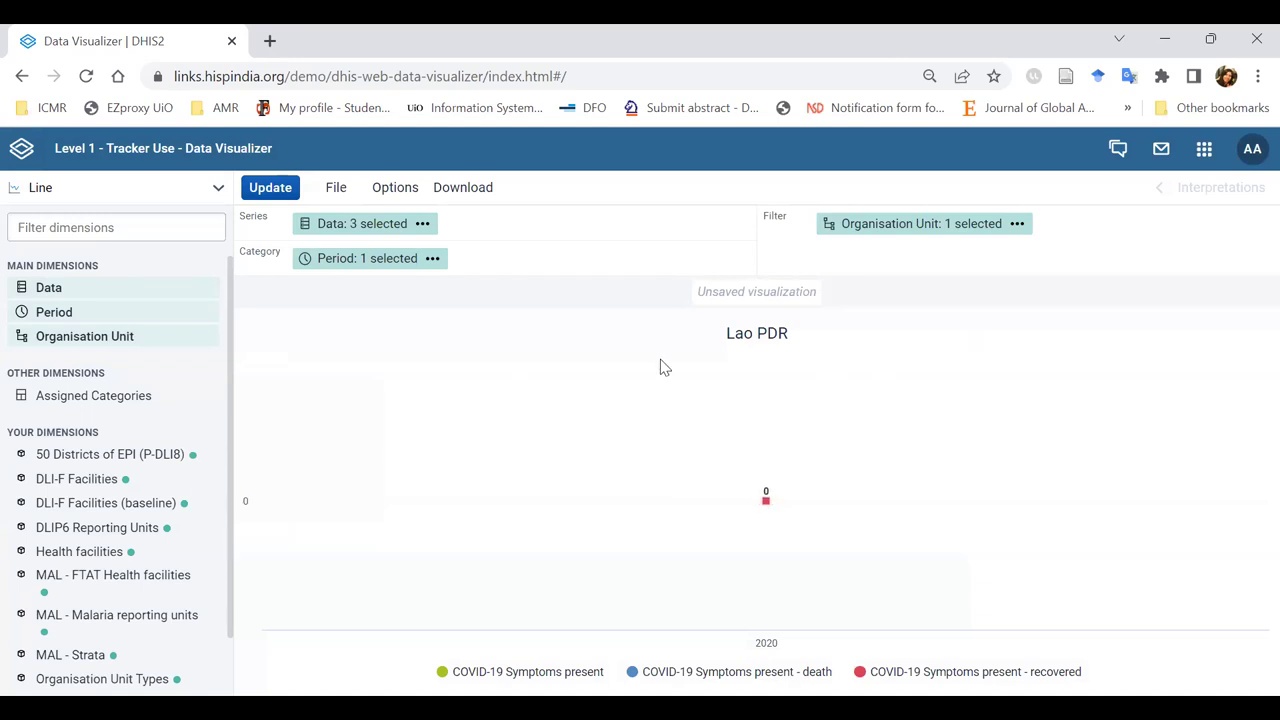
pyautogui.click(952, 227)
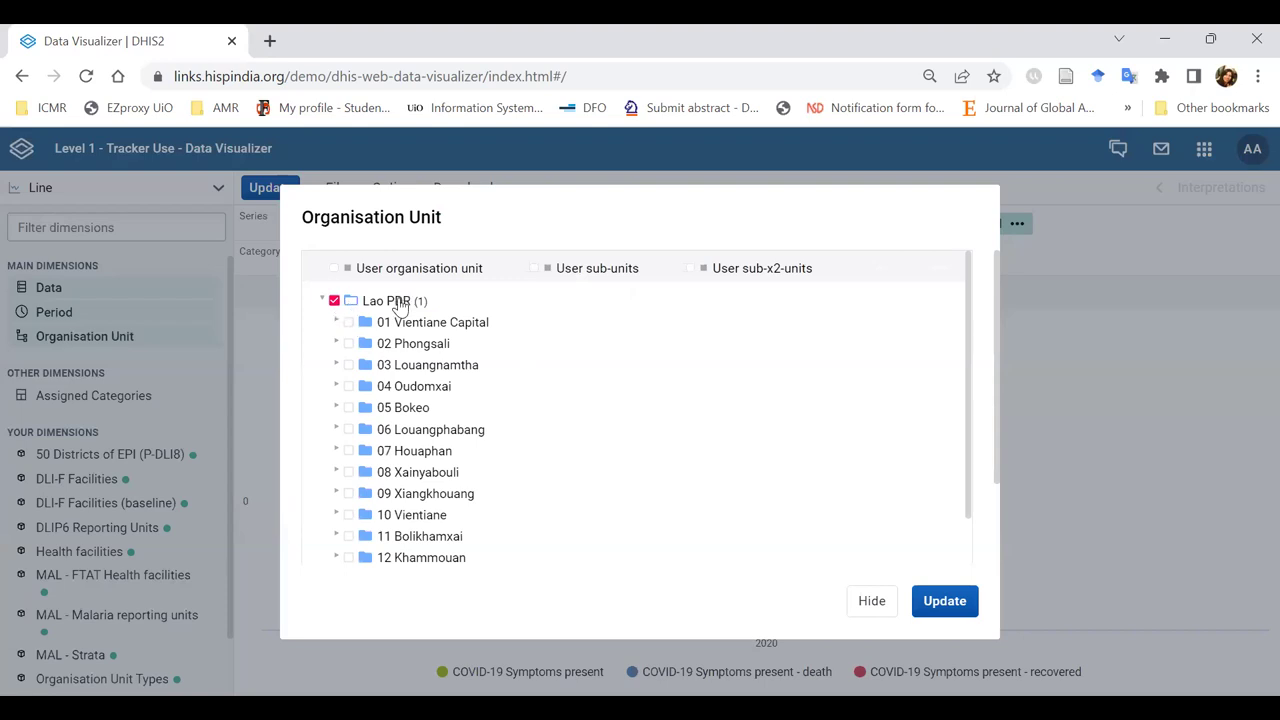
# Select all org units below Lao PDR and update the chart
pyautogui.rightClick(398, 302)
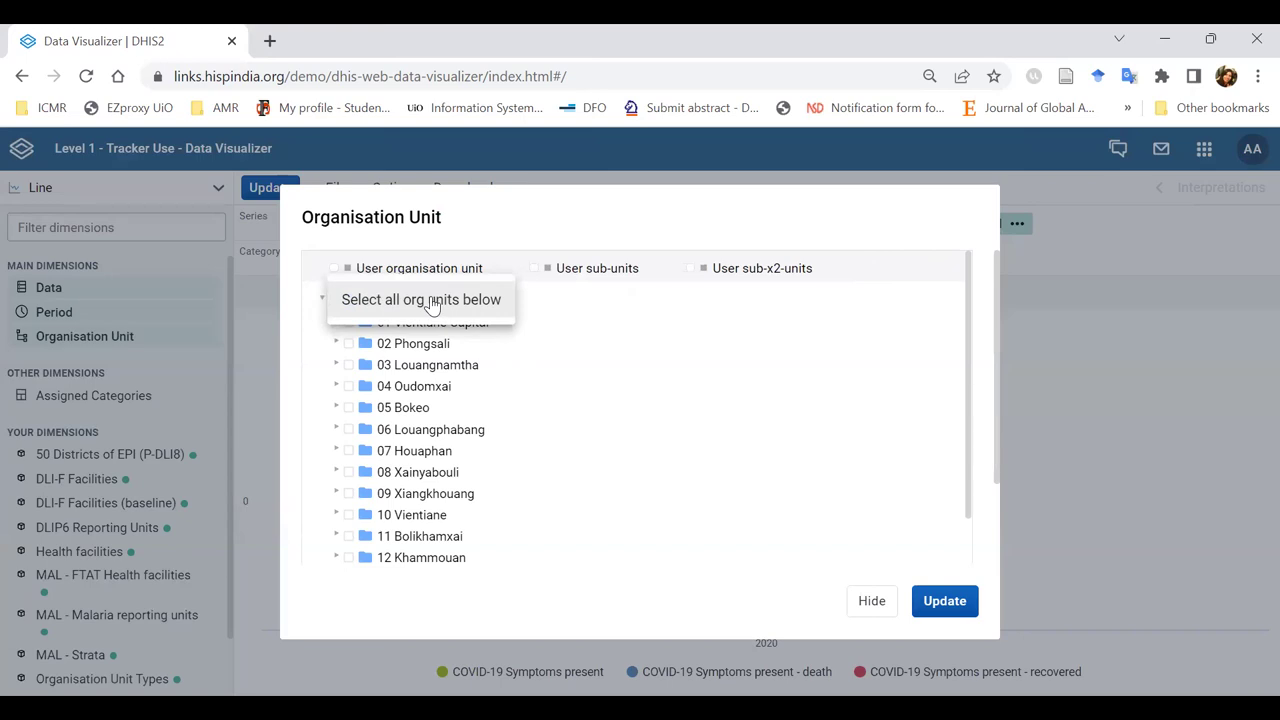
pyautogui.click(431, 302)
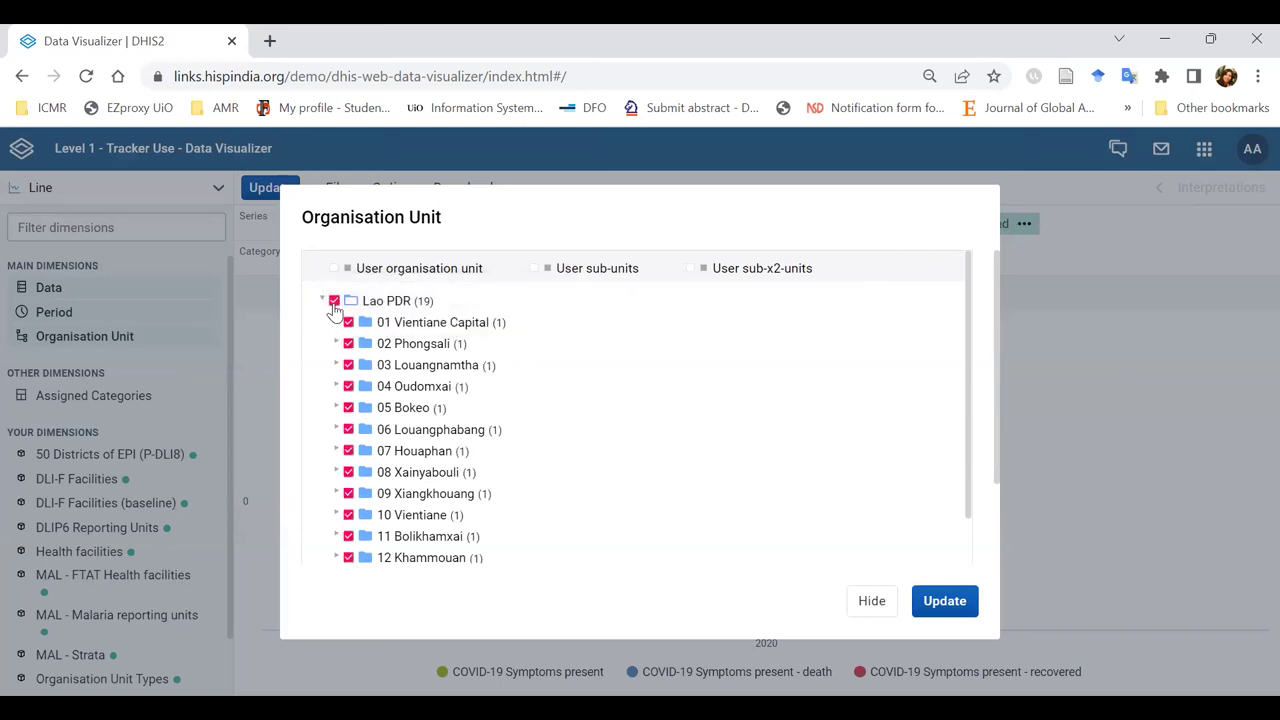
pyautogui.click(945, 601)
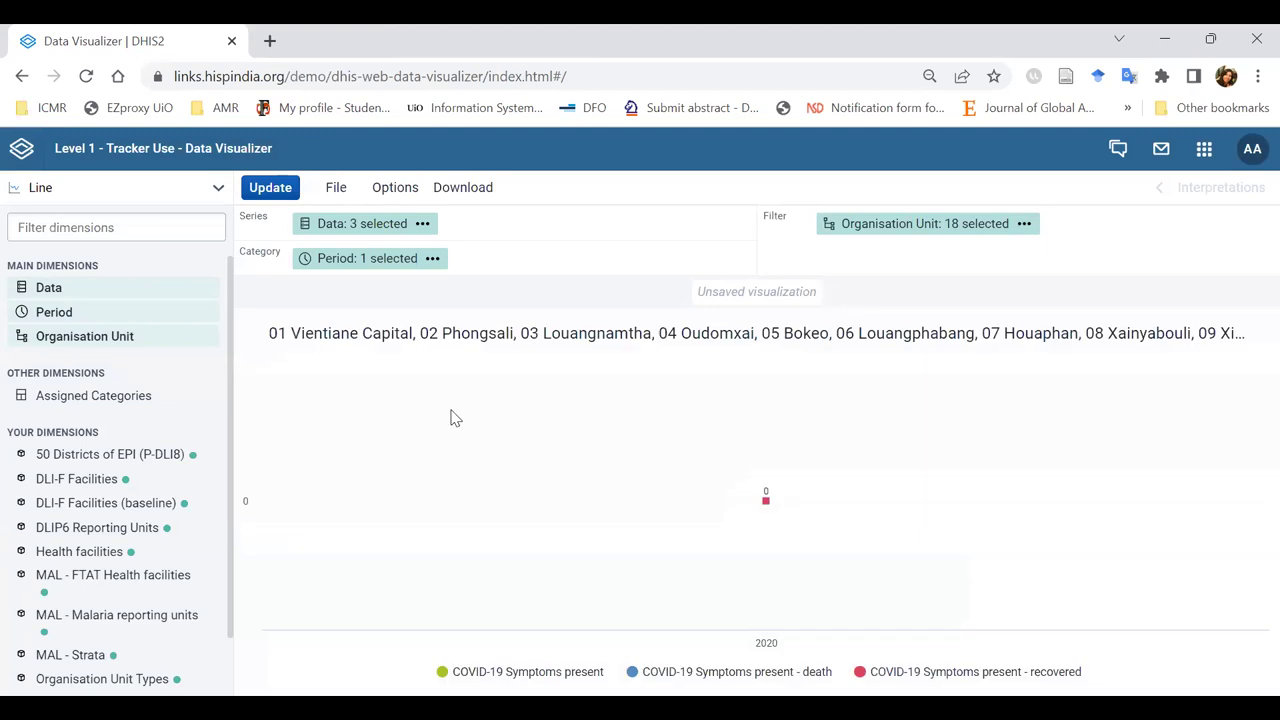
# Change the period from 2020 to This year using the Years period type and update
pyautogui.click(355, 262)
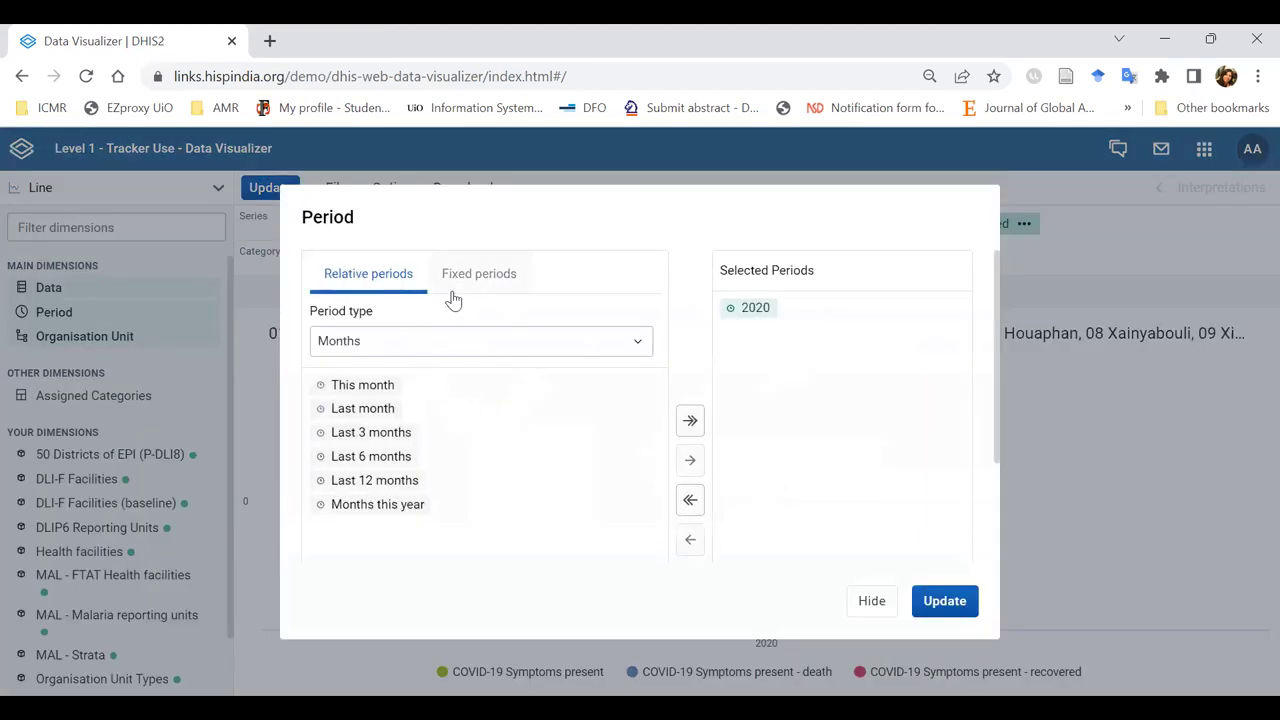
pyautogui.click(452, 341)
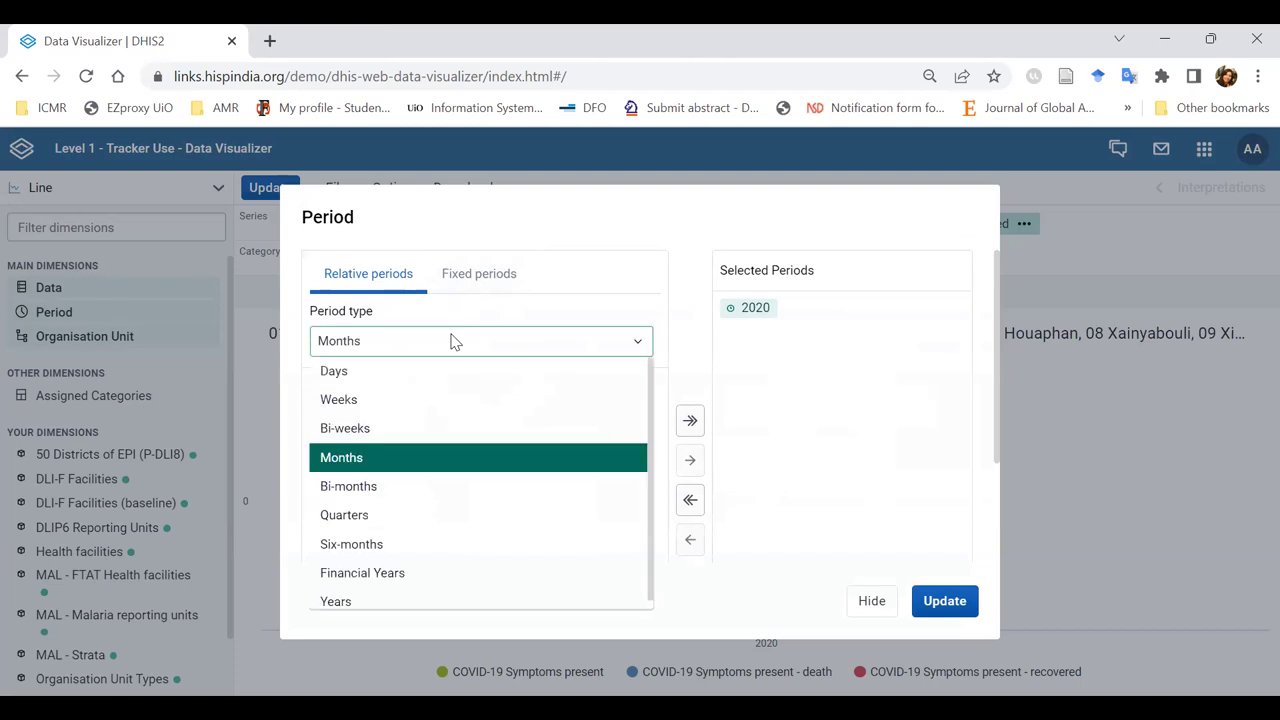
pyautogui.click(358, 601)
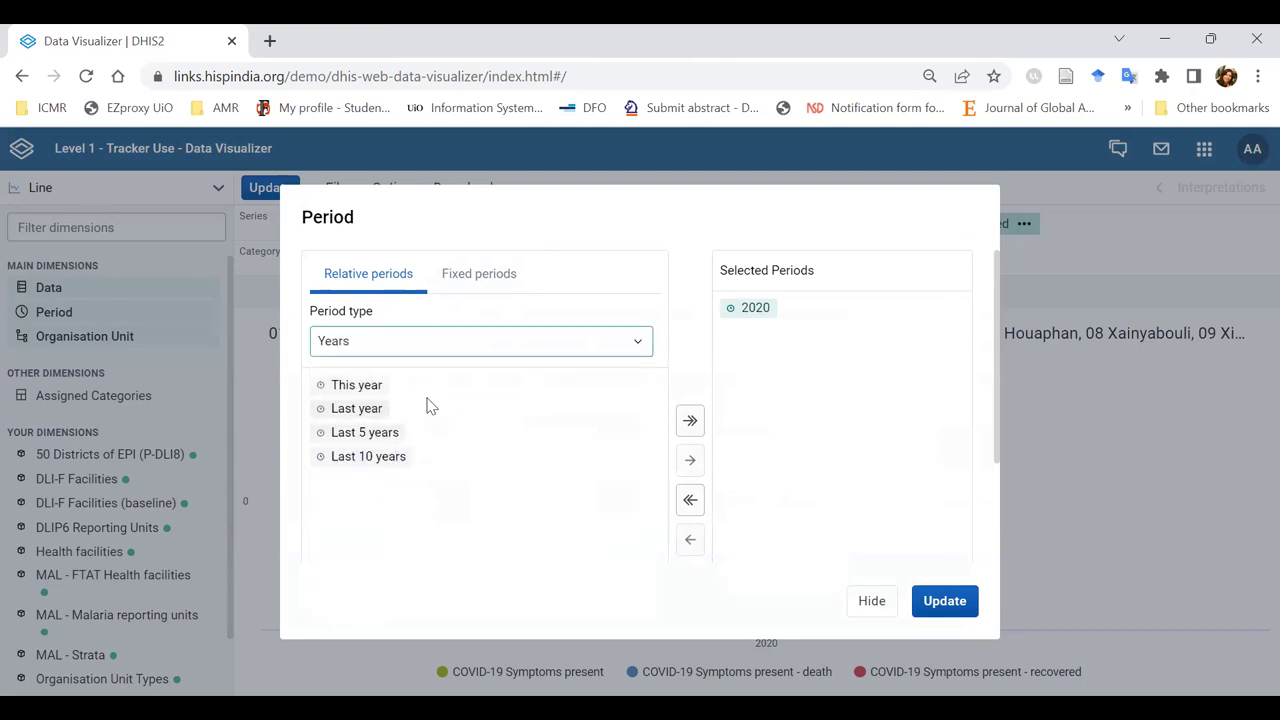
pyautogui.doubleClick(750, 307)
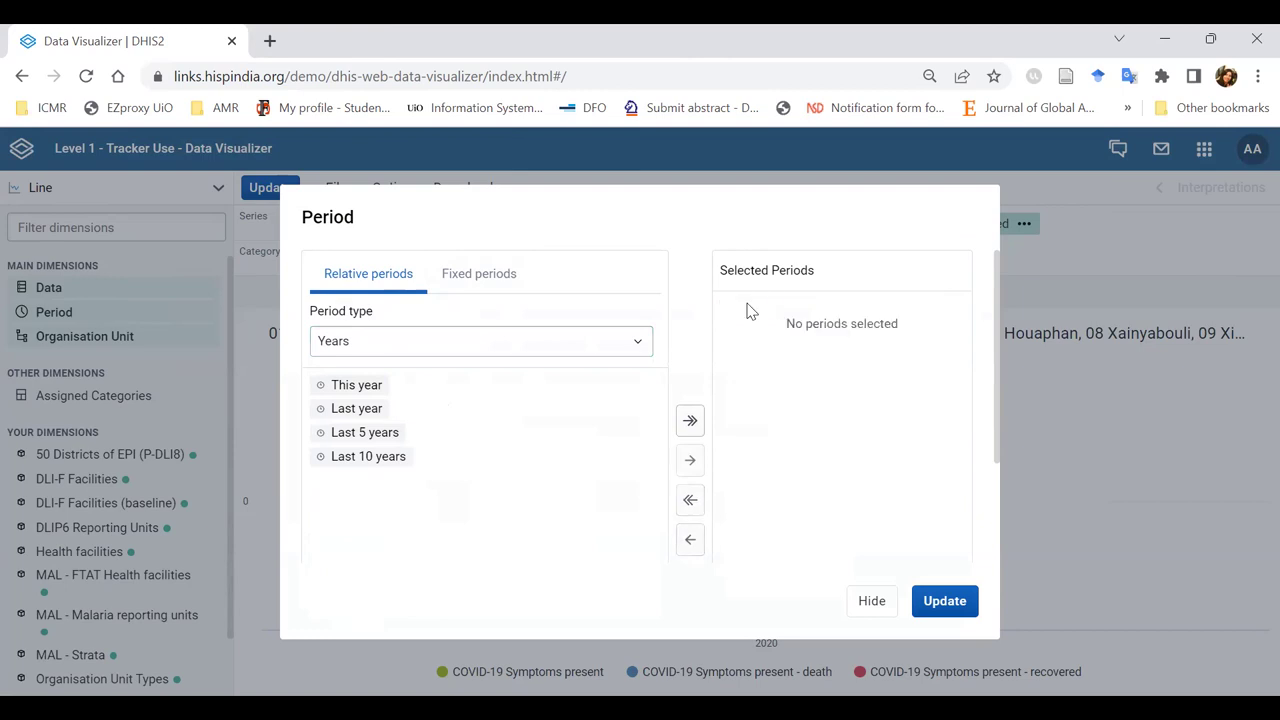
pyautogui.doubleClick(367, 390)
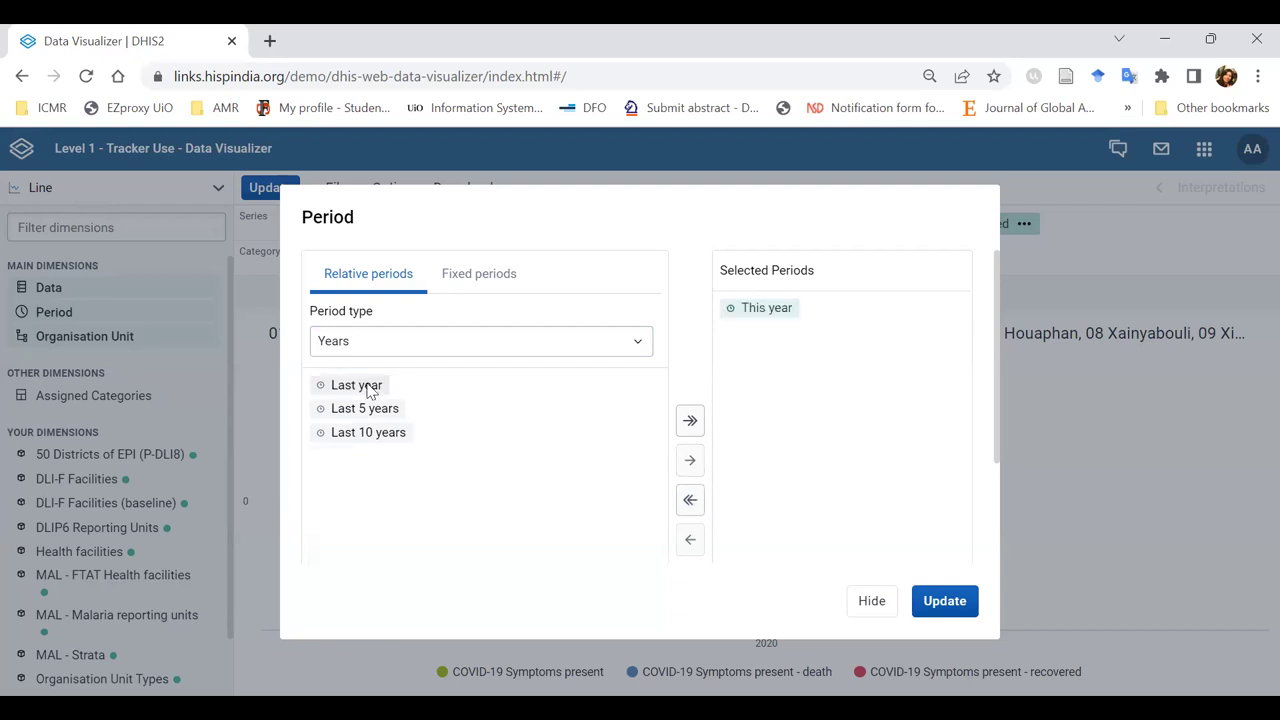
pyautogui.click(945, 601)
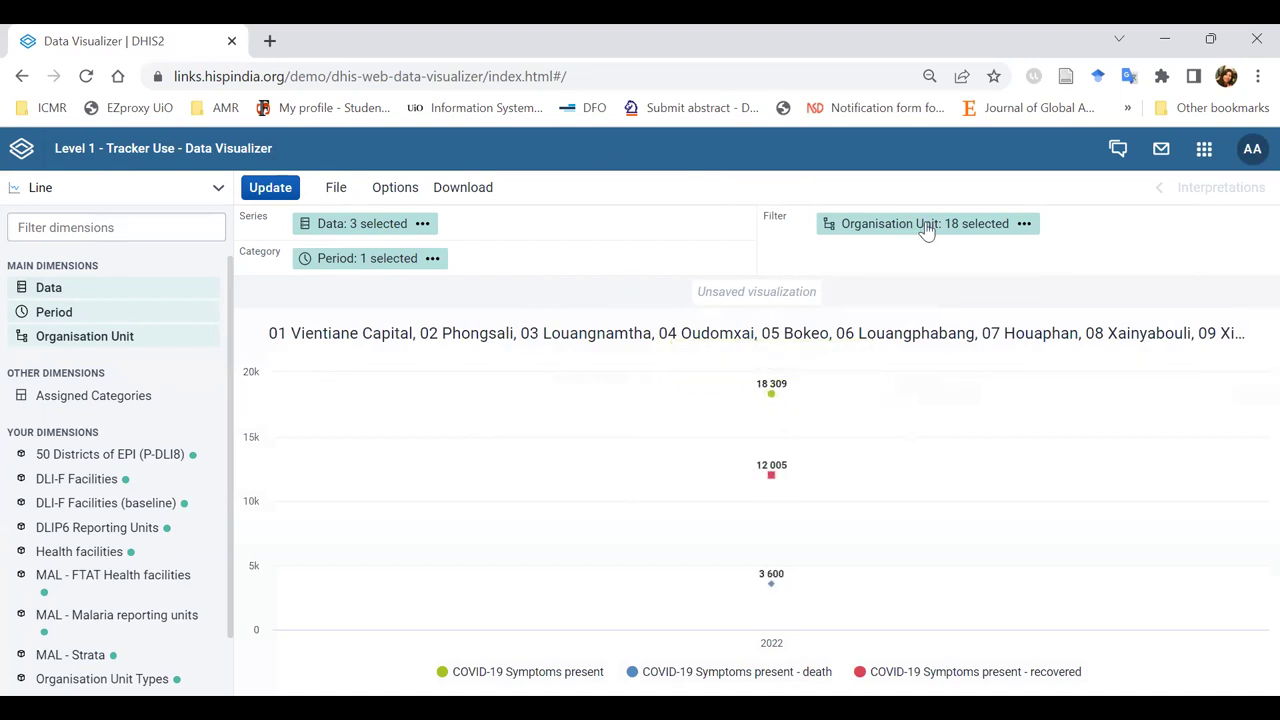
# Move Organisation Unit onto the category axis and Period into the filter, then redraw the chart
pyautogui.moveTo(931, 230)
pyautogui.moveTo(929, 566)
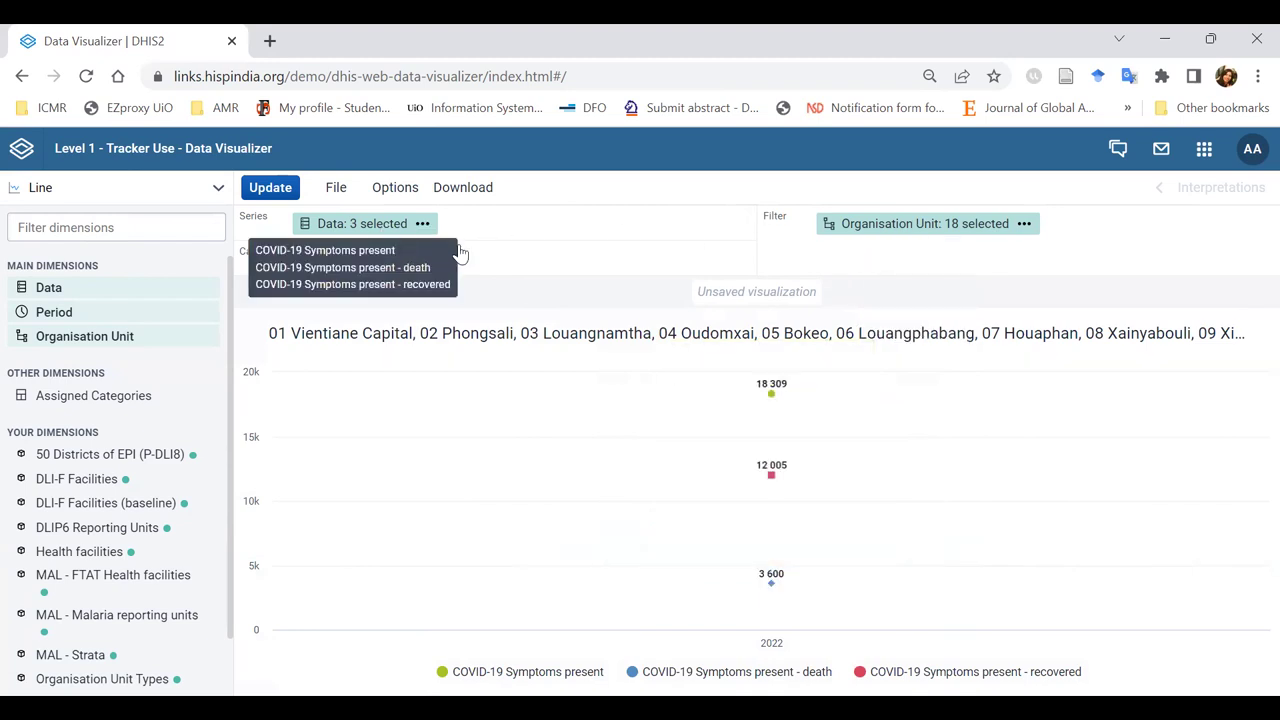
pyautogui.moveTo(995, 228); pyautogui.dragTo(470, 258)
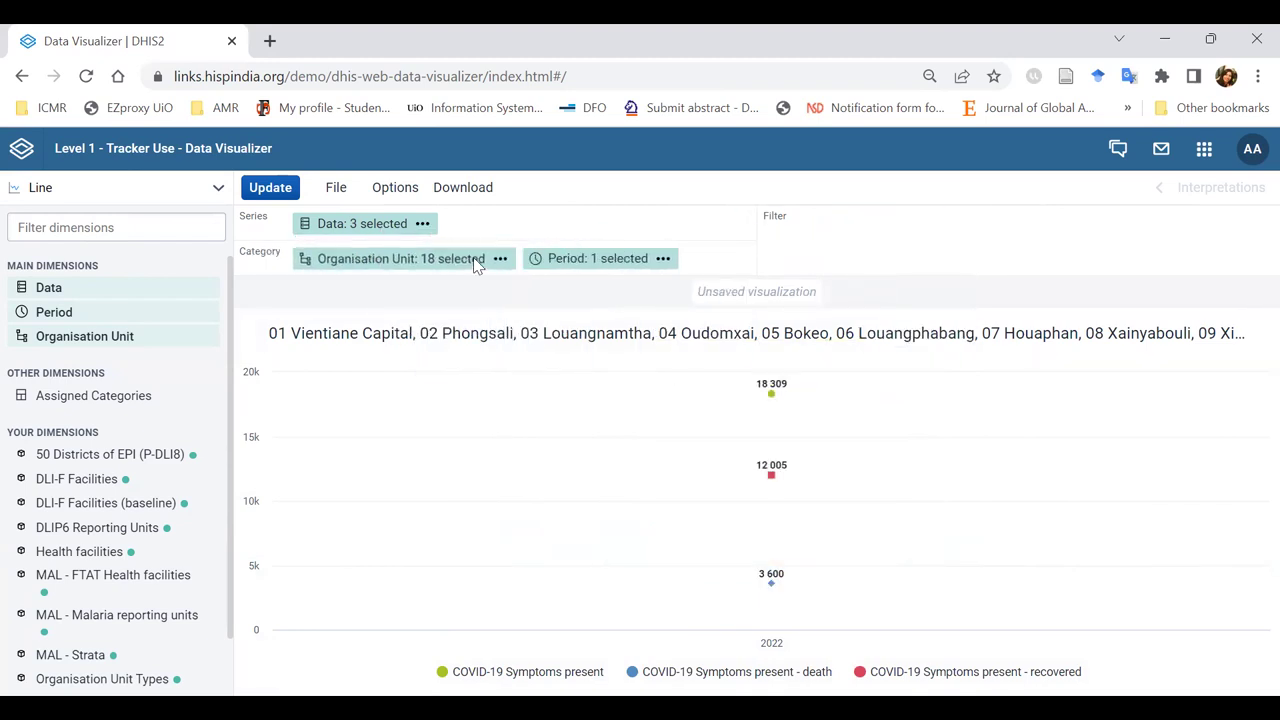
pyautogui.moveTo(592, 262); pyautogui.dragTo(880, 226)
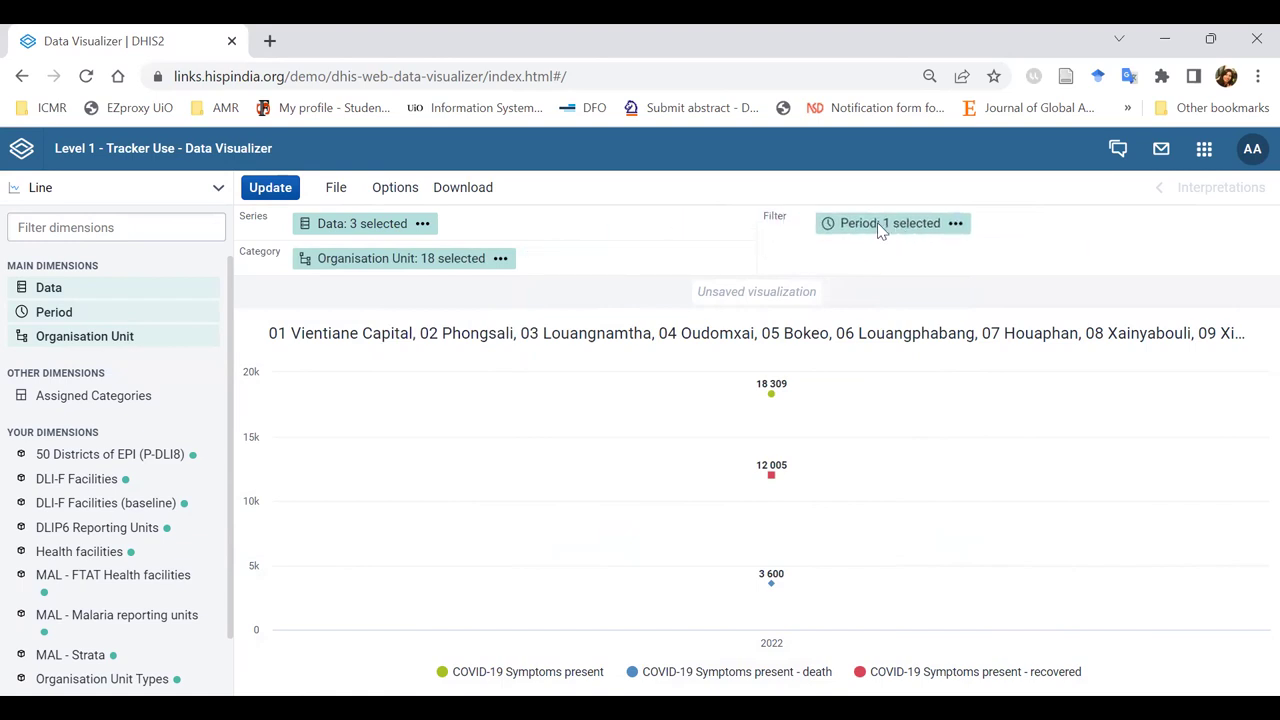
pyautogui.click(256, 186)
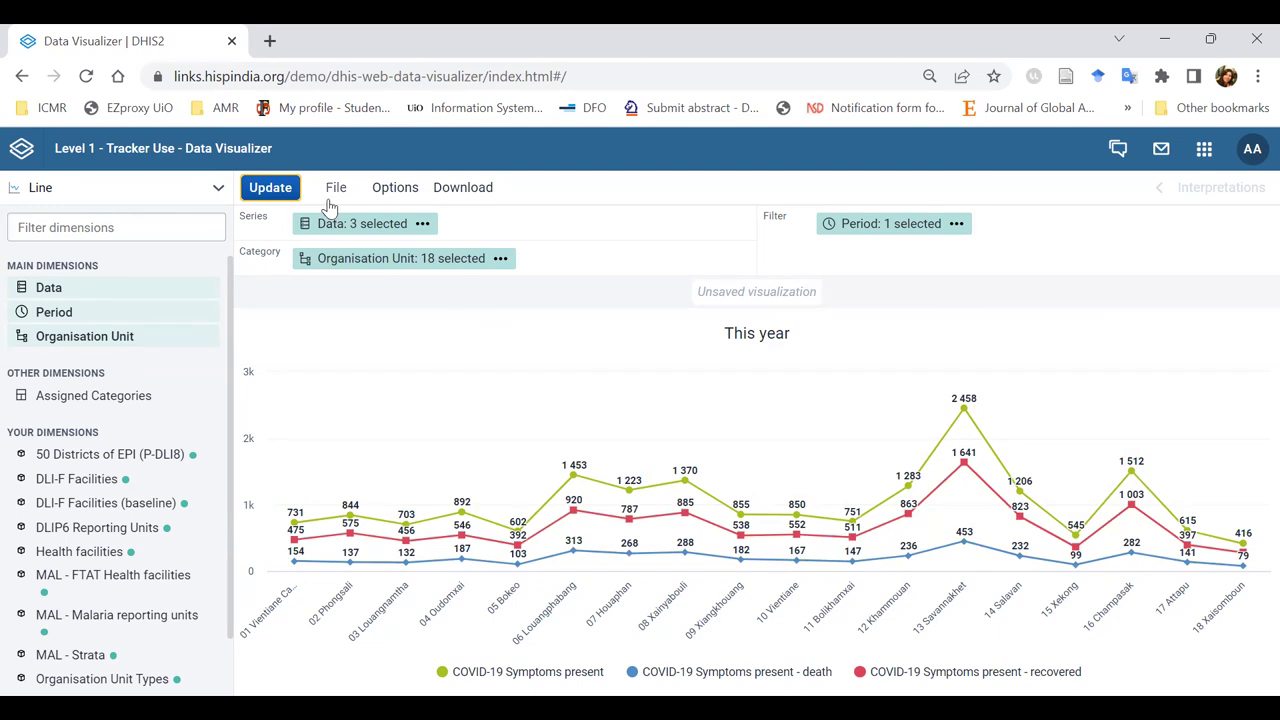
pyautogui.moveTo(376, 230)
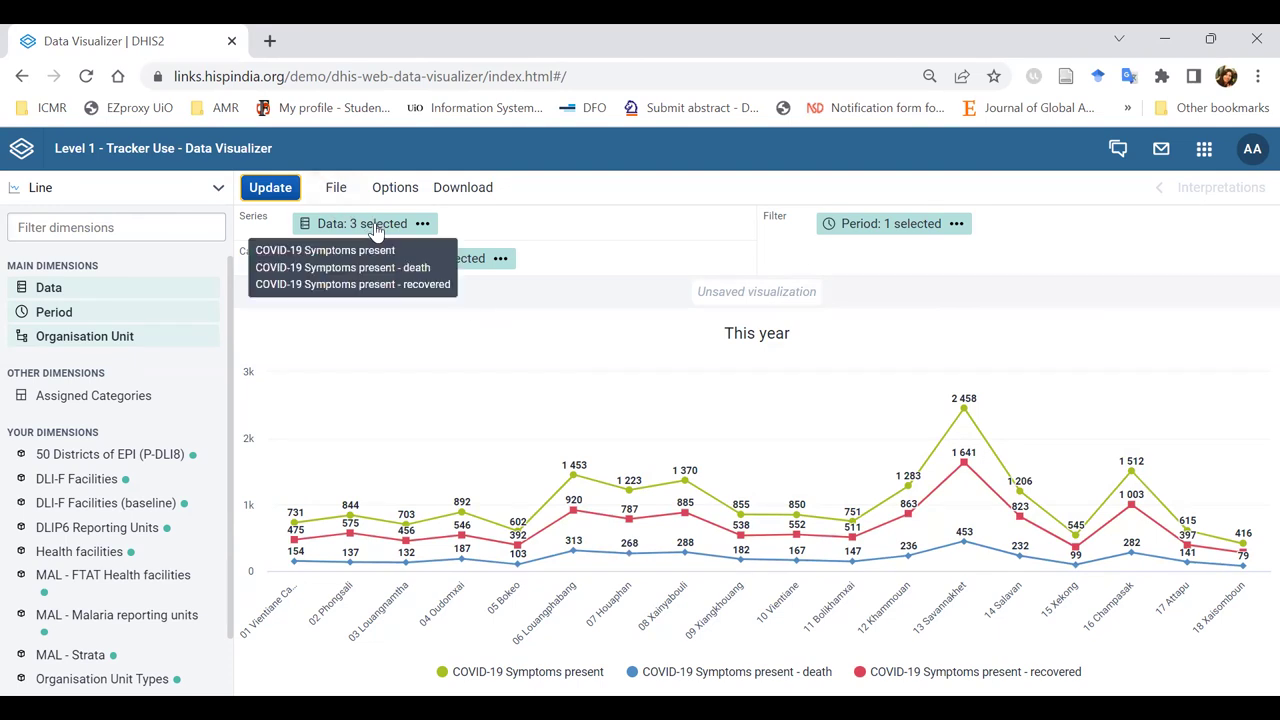
# Clear the chosen indicators and re-add COVID-19 Symptoms present - recovered first via a 'recover' search
pyautogui.click(376, 227)
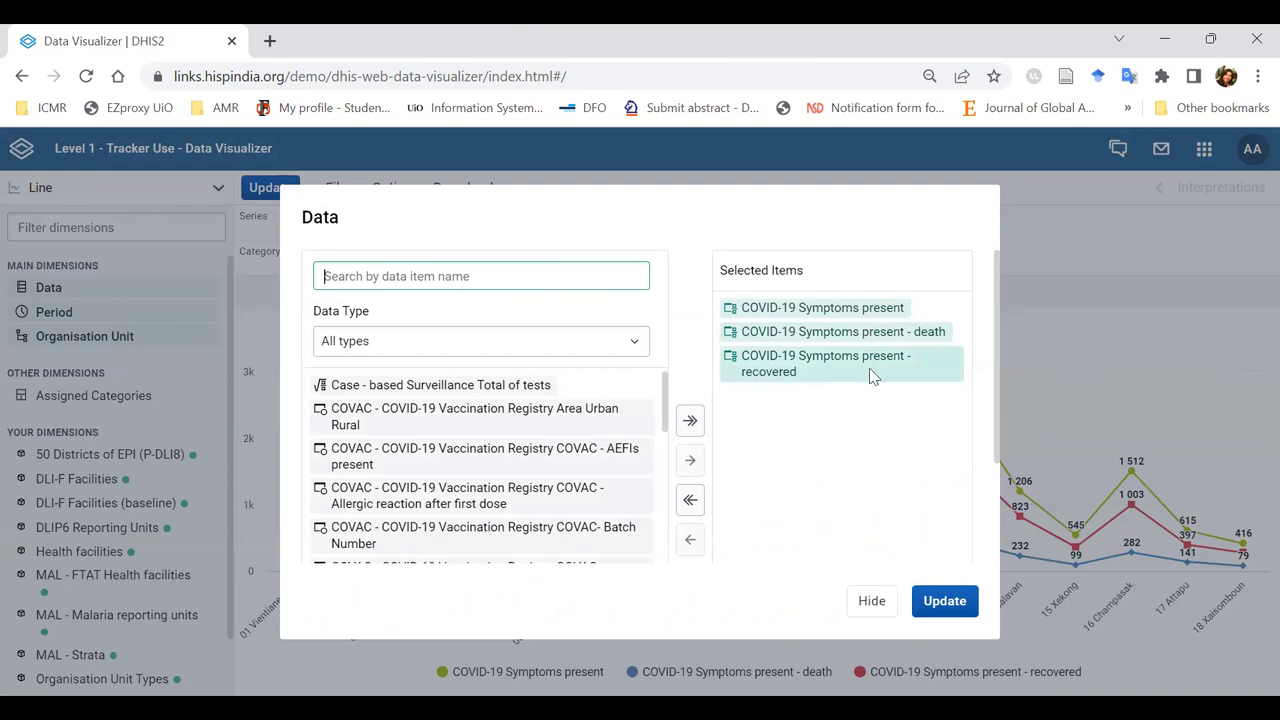
pyautogui.click(827, 378)
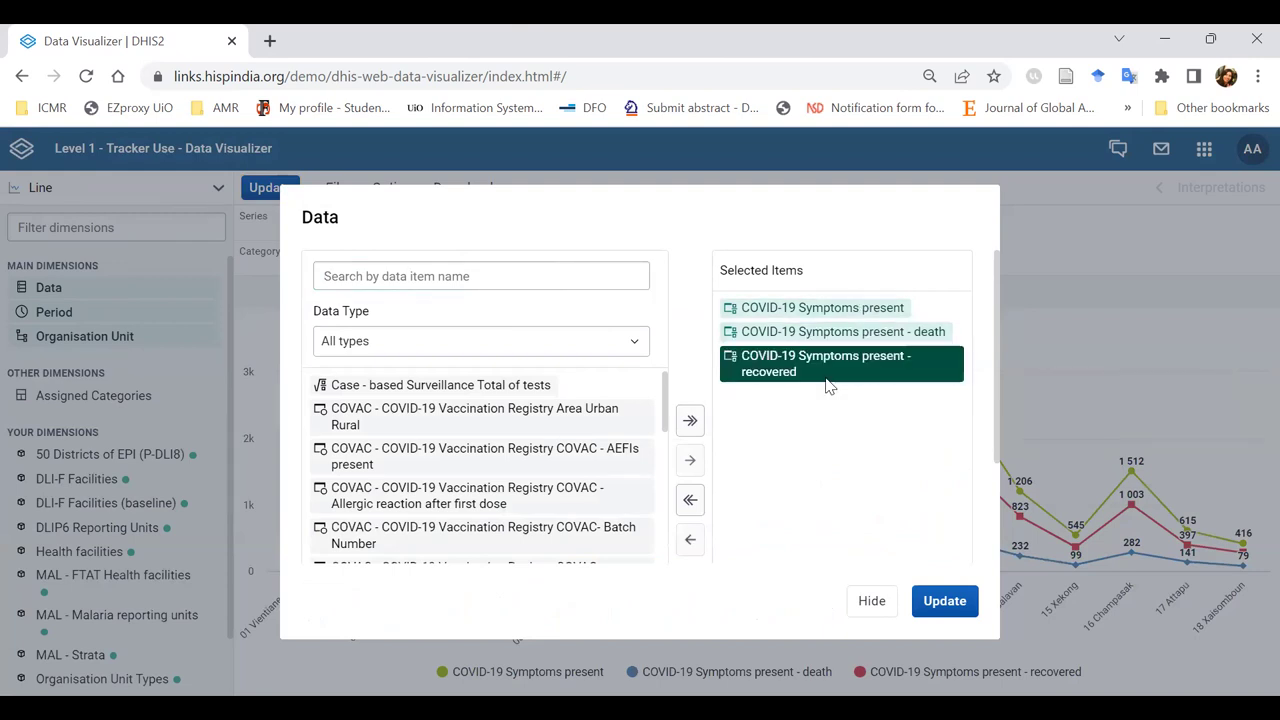
pyautogui.doubleClick(824, 372)
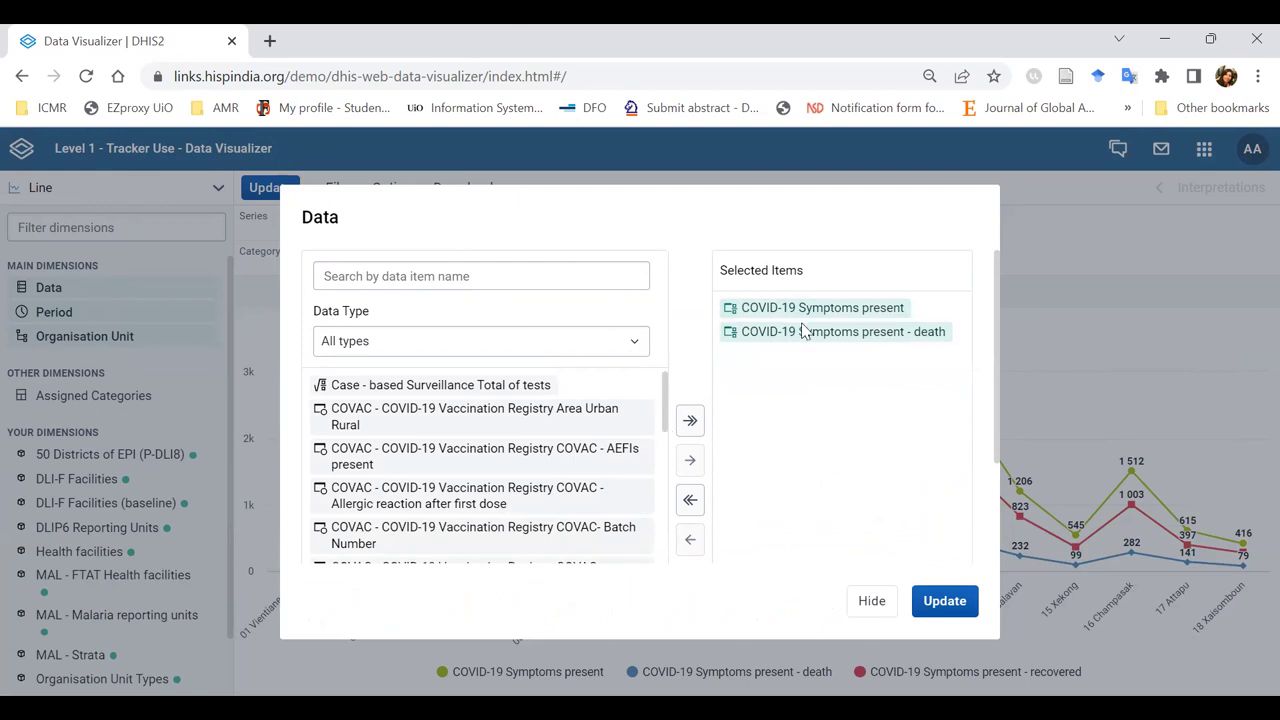
pyautogui.click(512, 275)
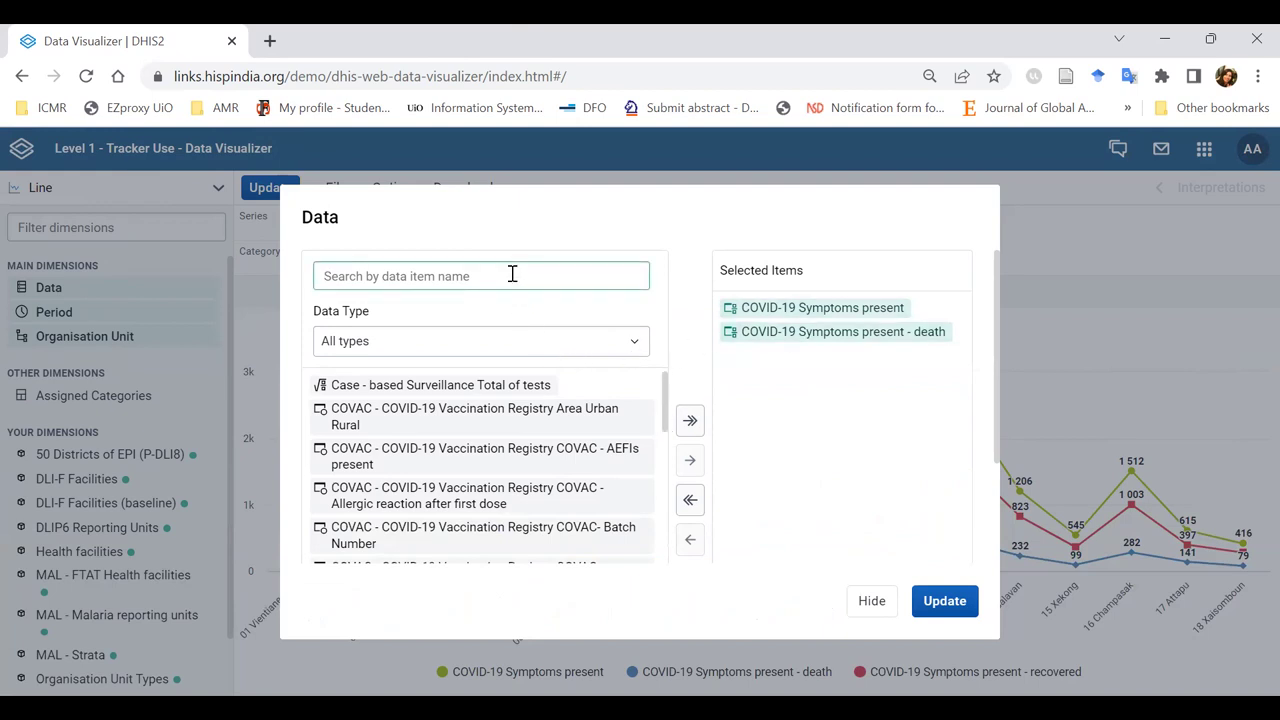
pyautogui.write('recover')
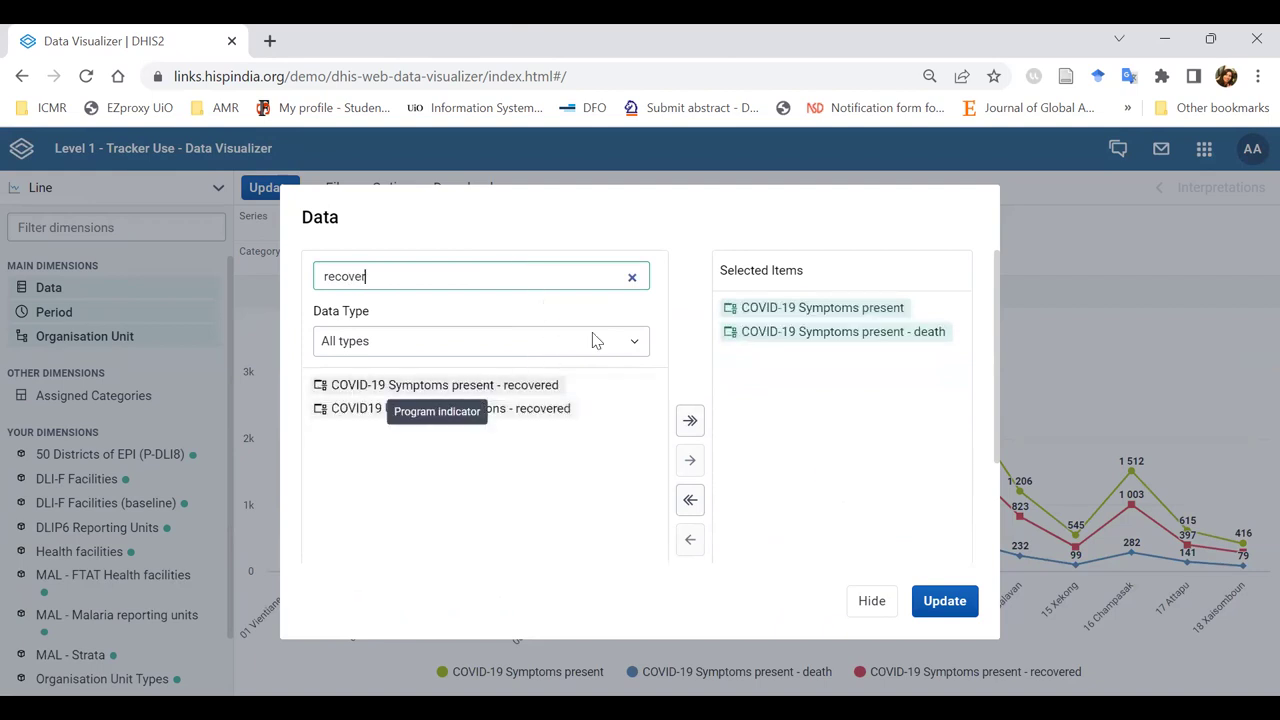
pyautogui.doubleClick(850, 330)
pyautogui.doubleClick(852, 316)
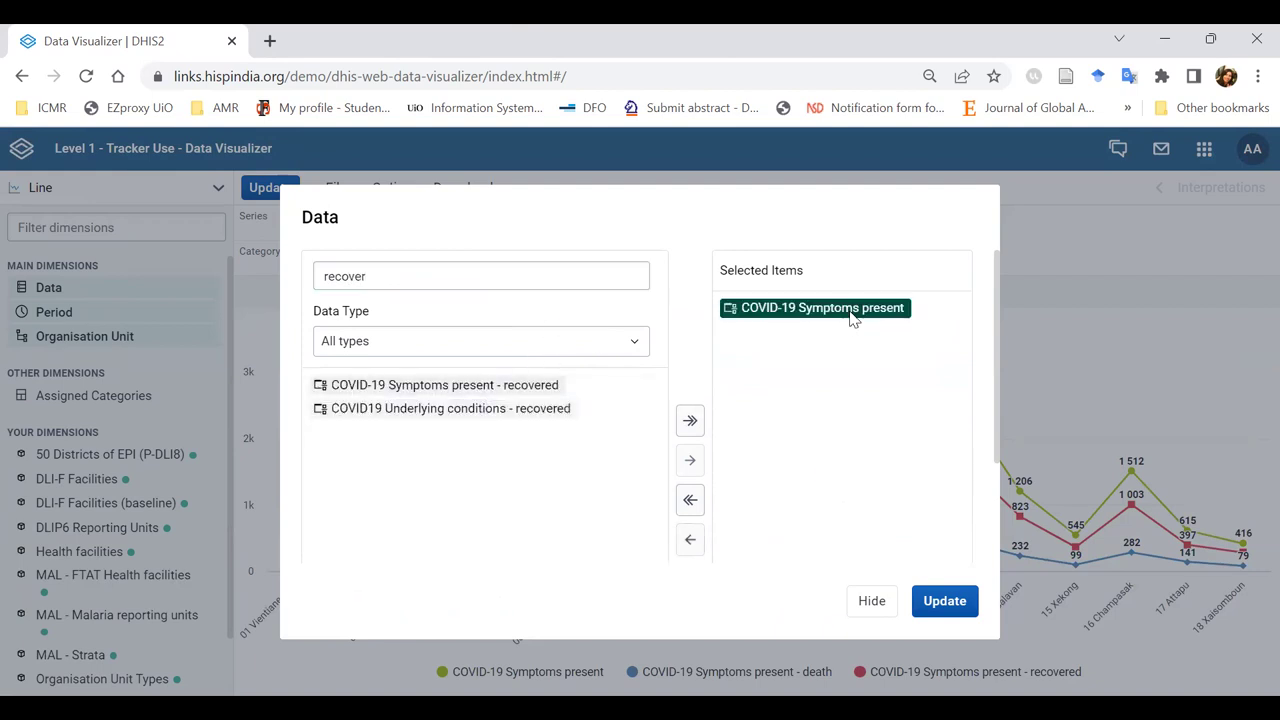
pyautogui.doubleClick(515, 388)
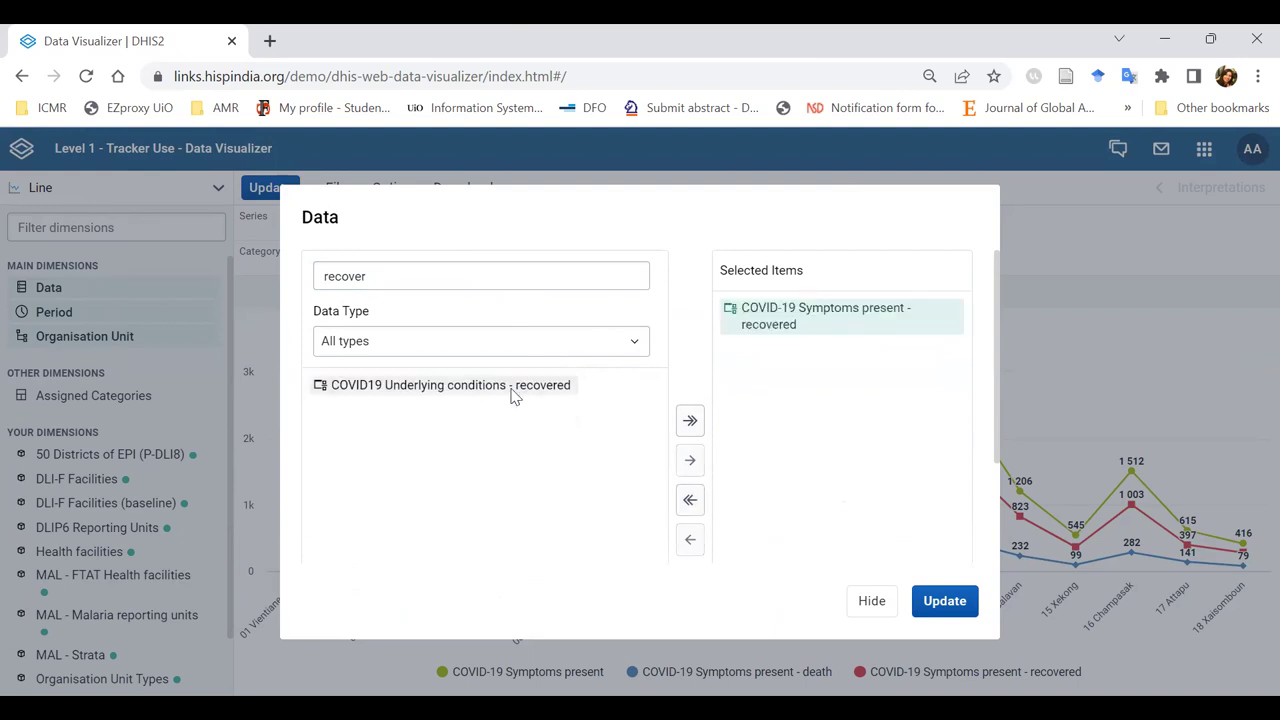
# Search 'sympto', add COVID-19 Symptoms present and the death indicator, and update the chart
pyautogui.click(418, 279)
pyautogui.press('BackSpace')
pyautogui.press('BackSpace')
pyautogui.press('BackSpace')
pyautogui.write('symp')
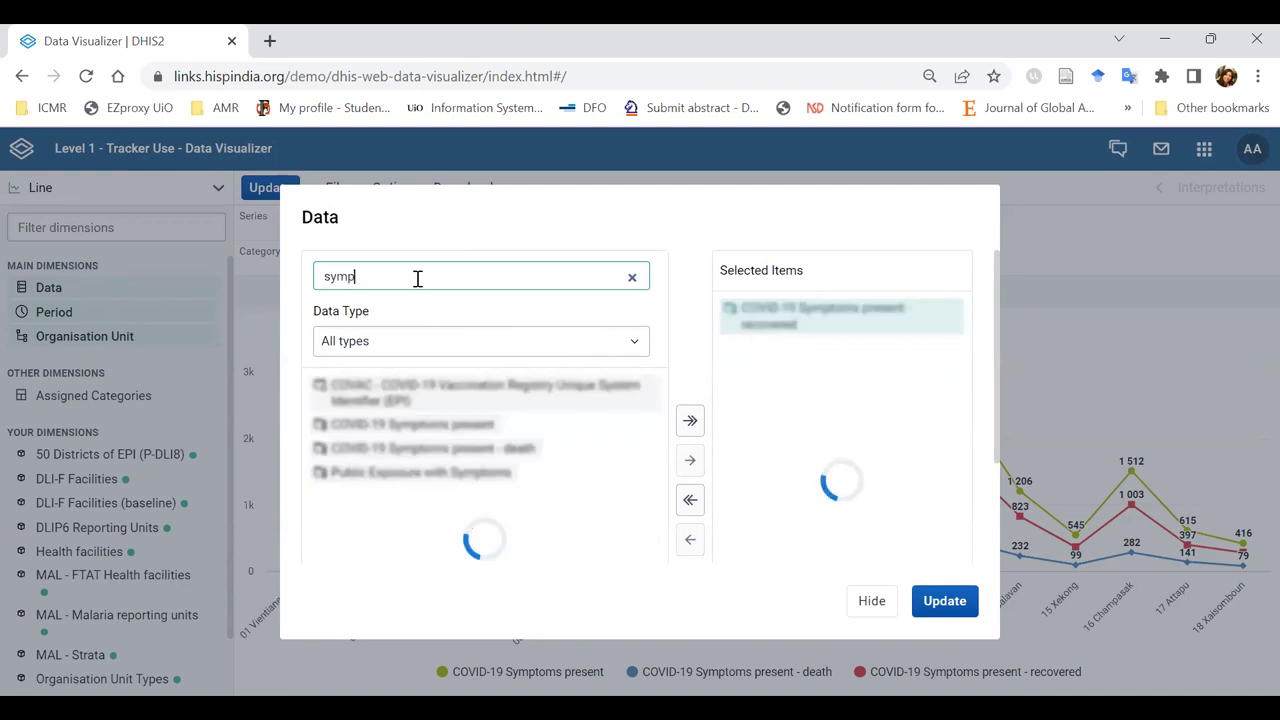
pyautogui.write('to')
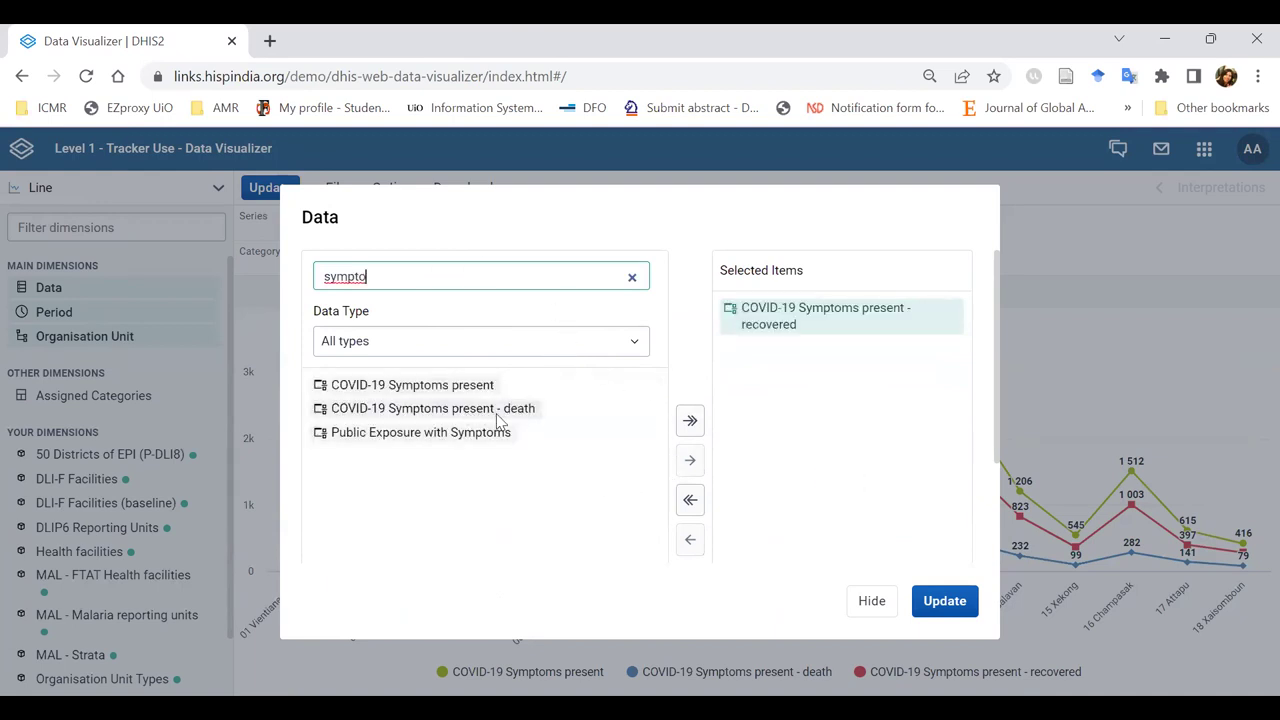
pyautogui.click(424, 388)
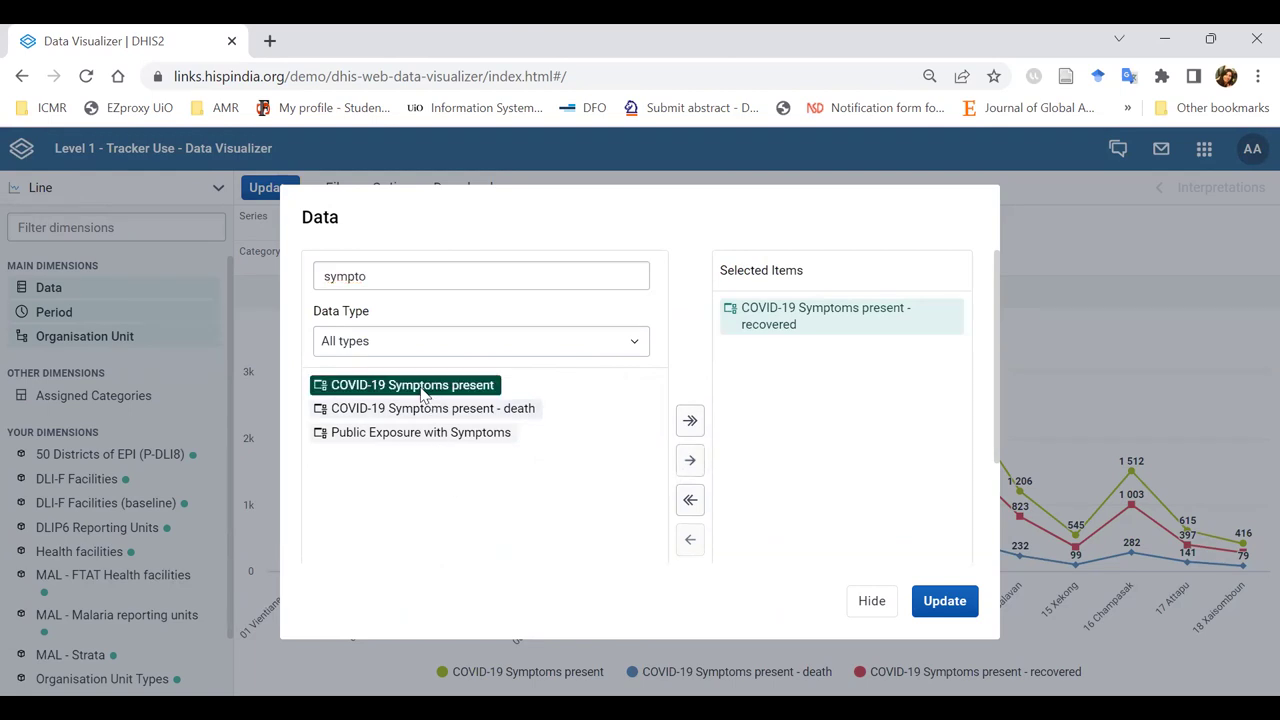
pyautogui.click(690, 462)
pyautogui.click(430, 390)
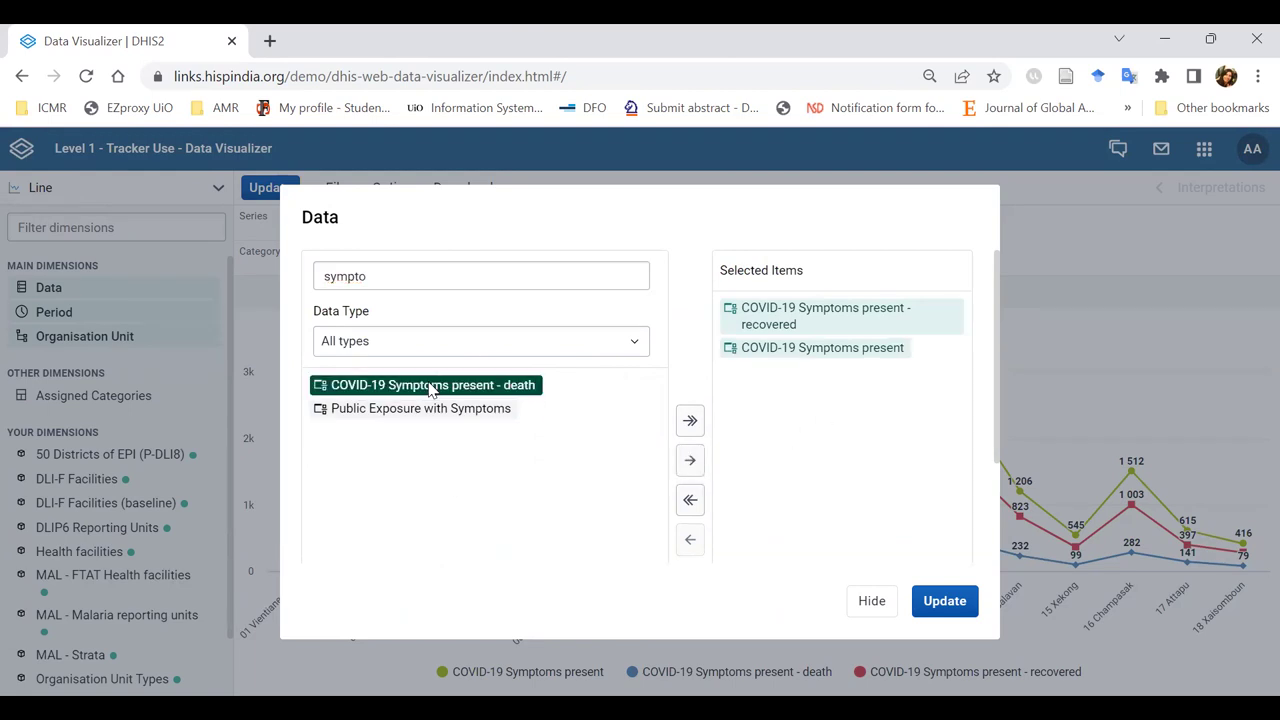
pyautogui.click(690, 461)
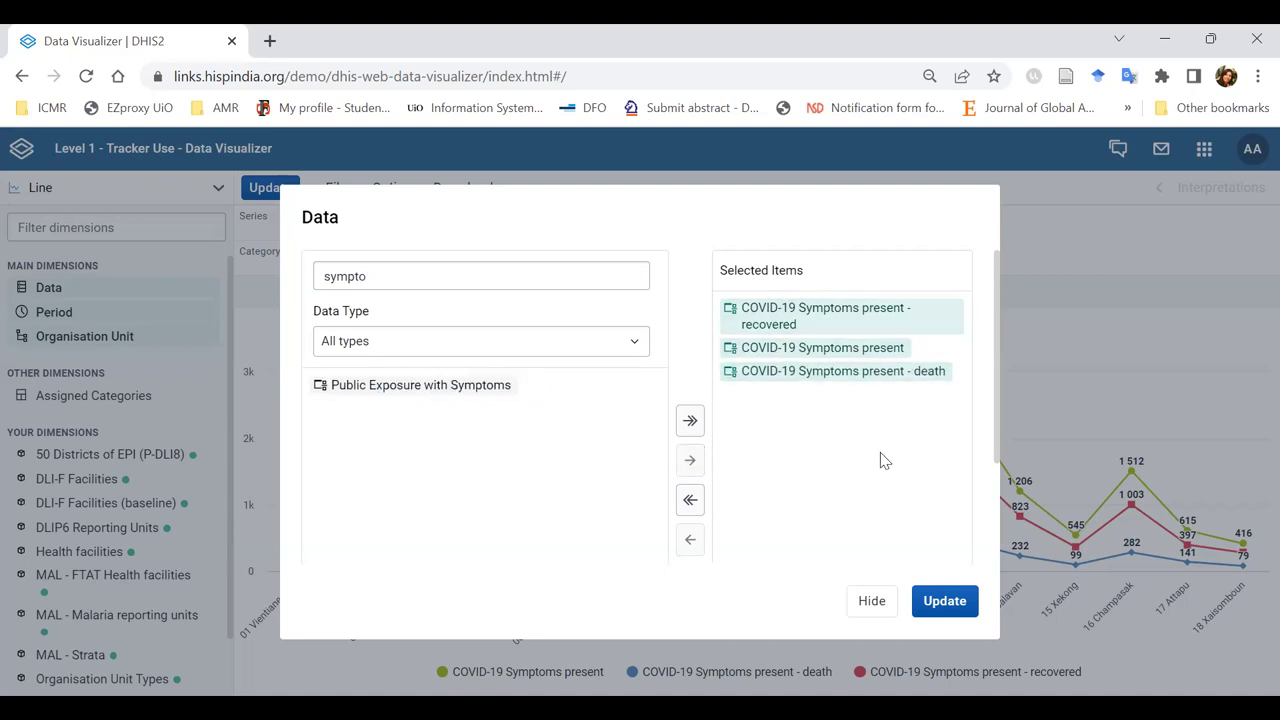
pyautogui.click(945, 605)
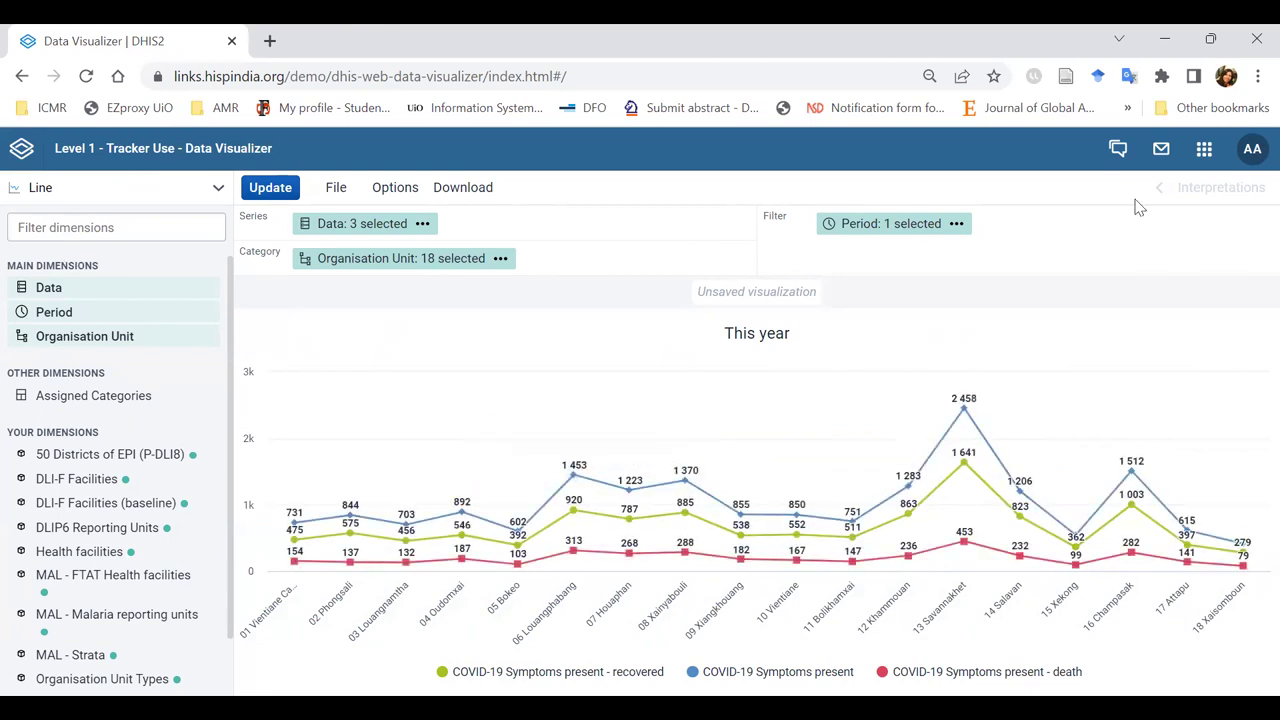
# Open the visualization type selector, currently set to Line, for the finished chart
pyautogui.click(186, 190)
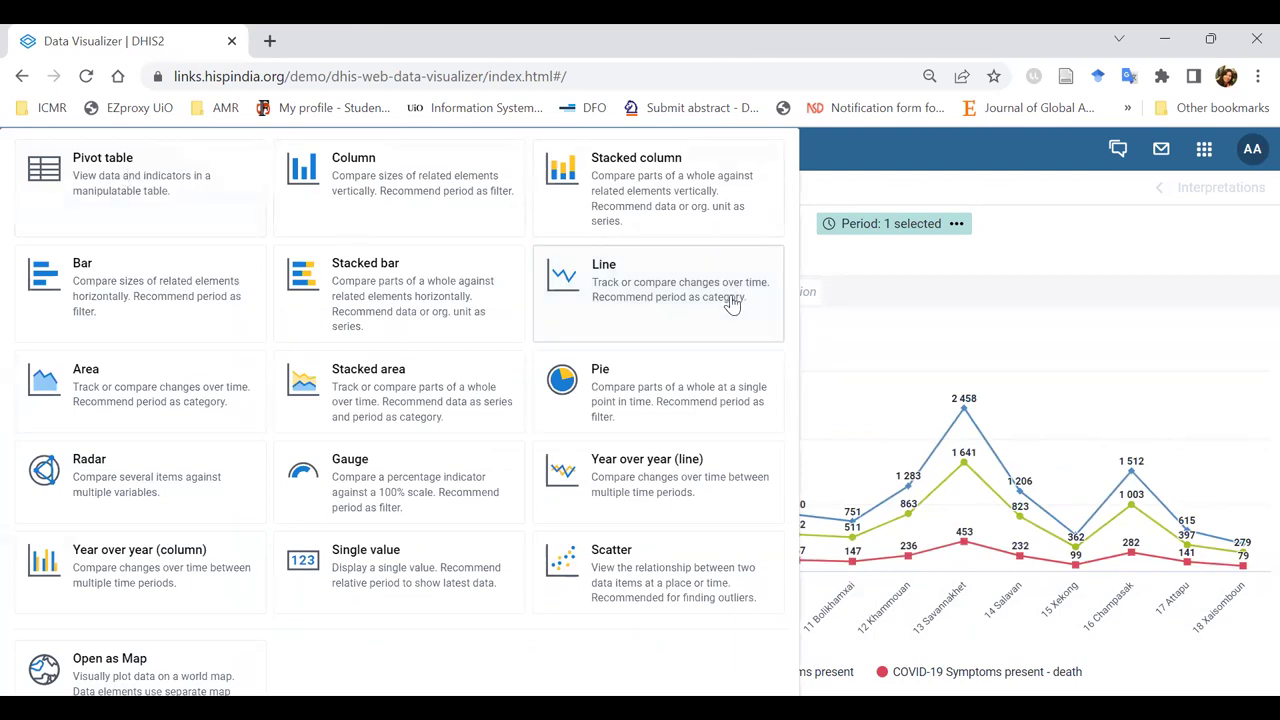
# Switch the visualization to Pivot table, update it, and reopen the type selector
pyautogui.click(128, 188)
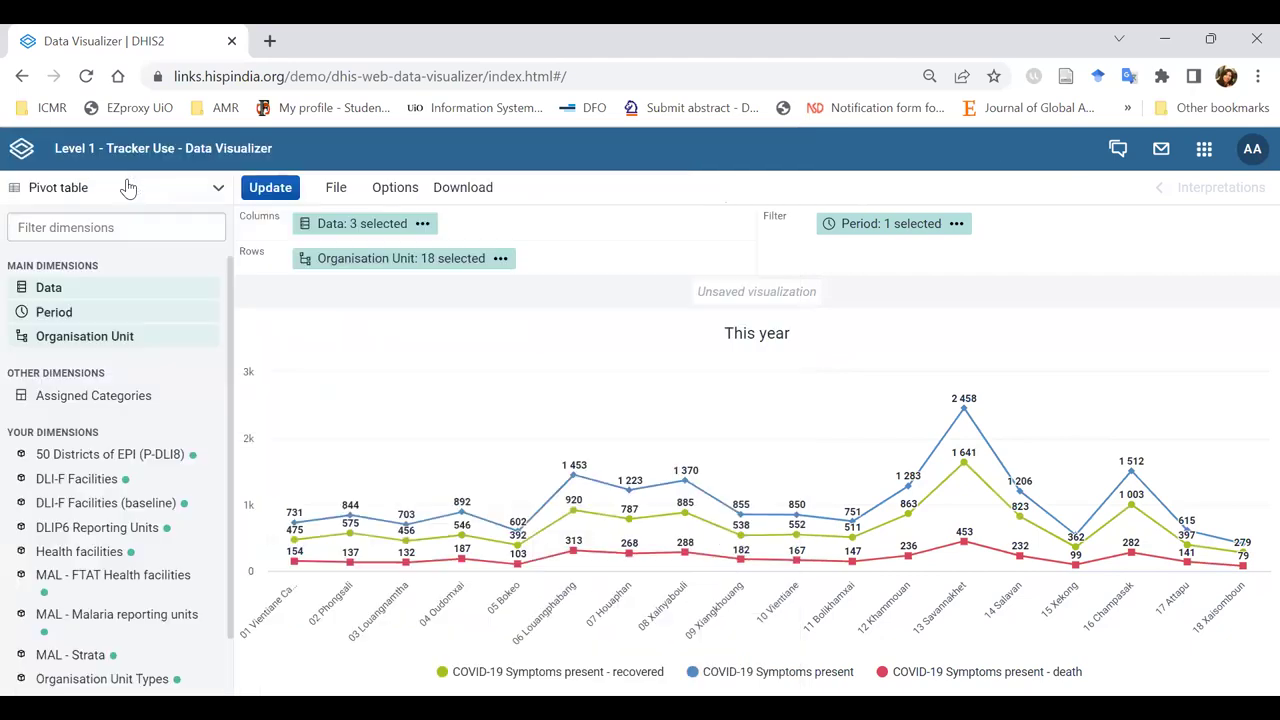
pyautogui.click(270, 188)
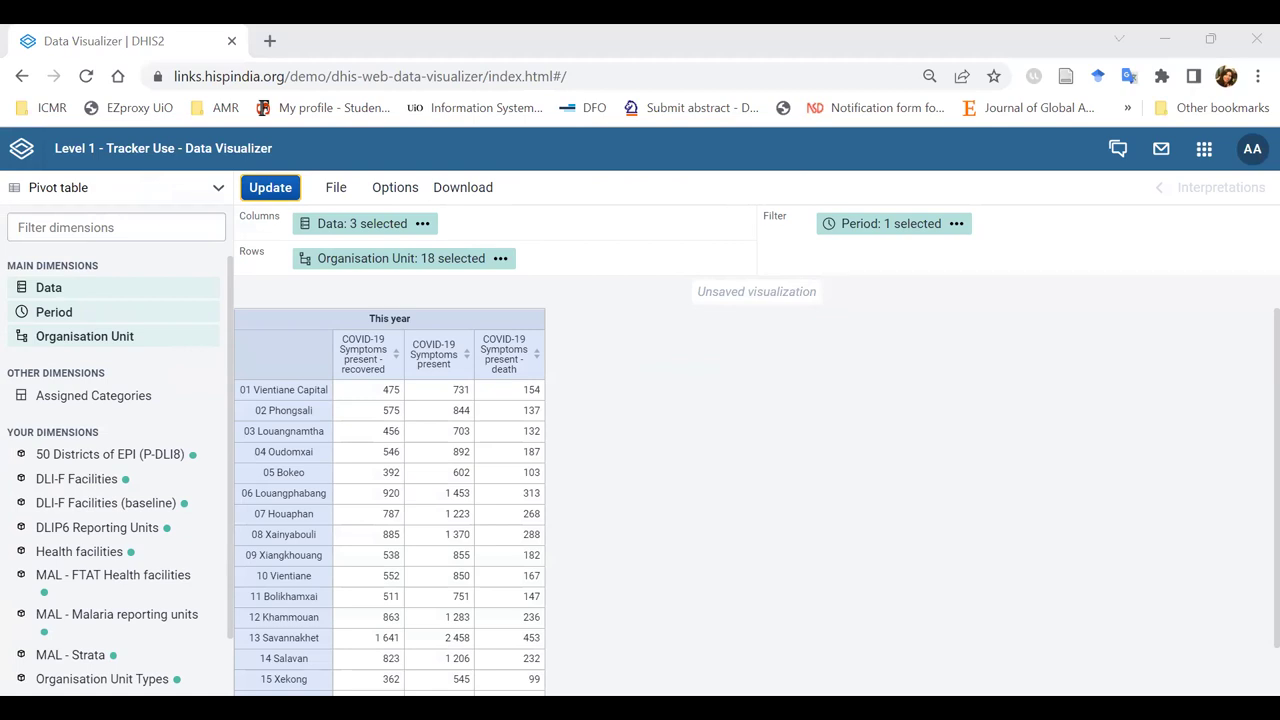
pyautogui.click(281, 281)
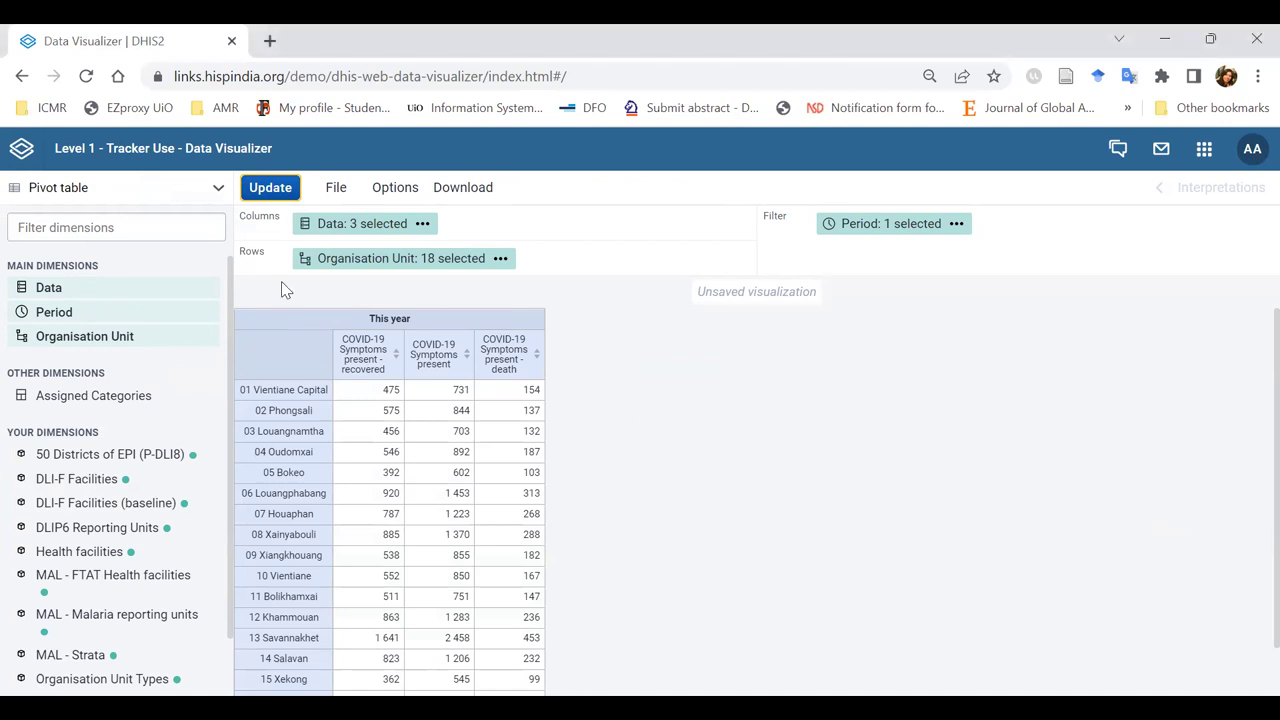
pyautogui.click(215, 190)
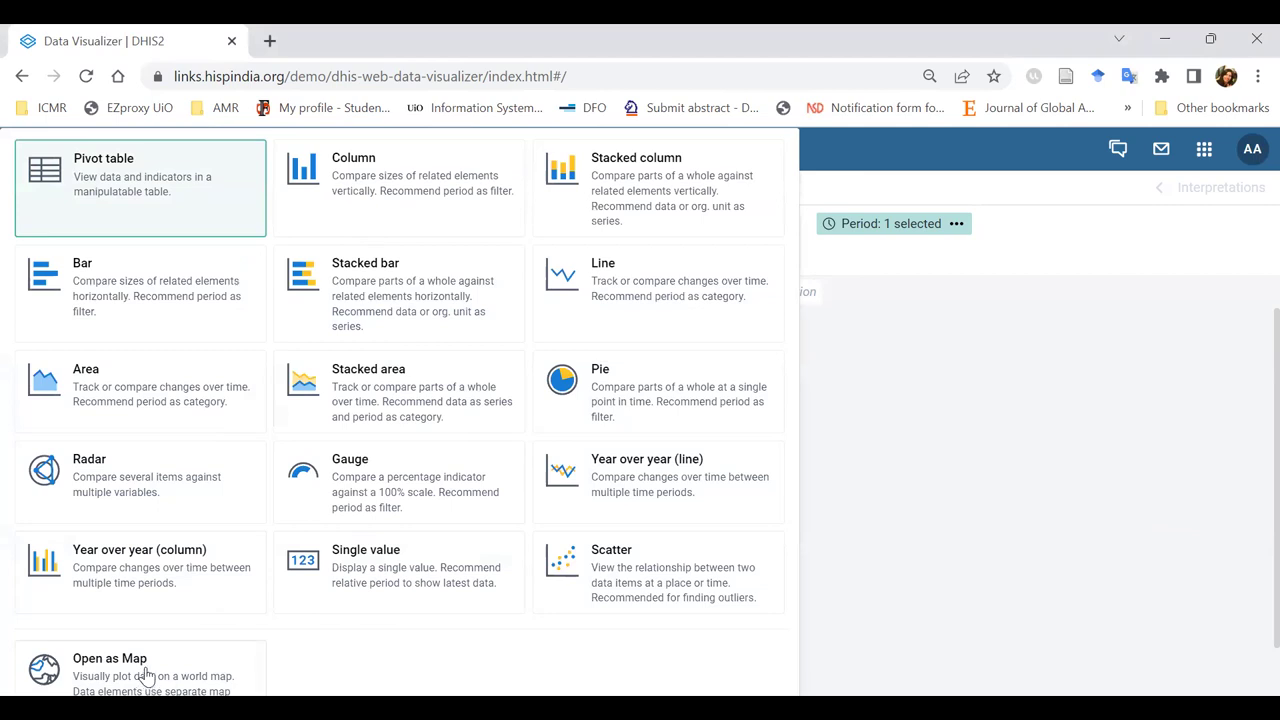
# Open the table as a map with COVID-19 Symptoms present as the data item
pyautogui.click(146, 676)
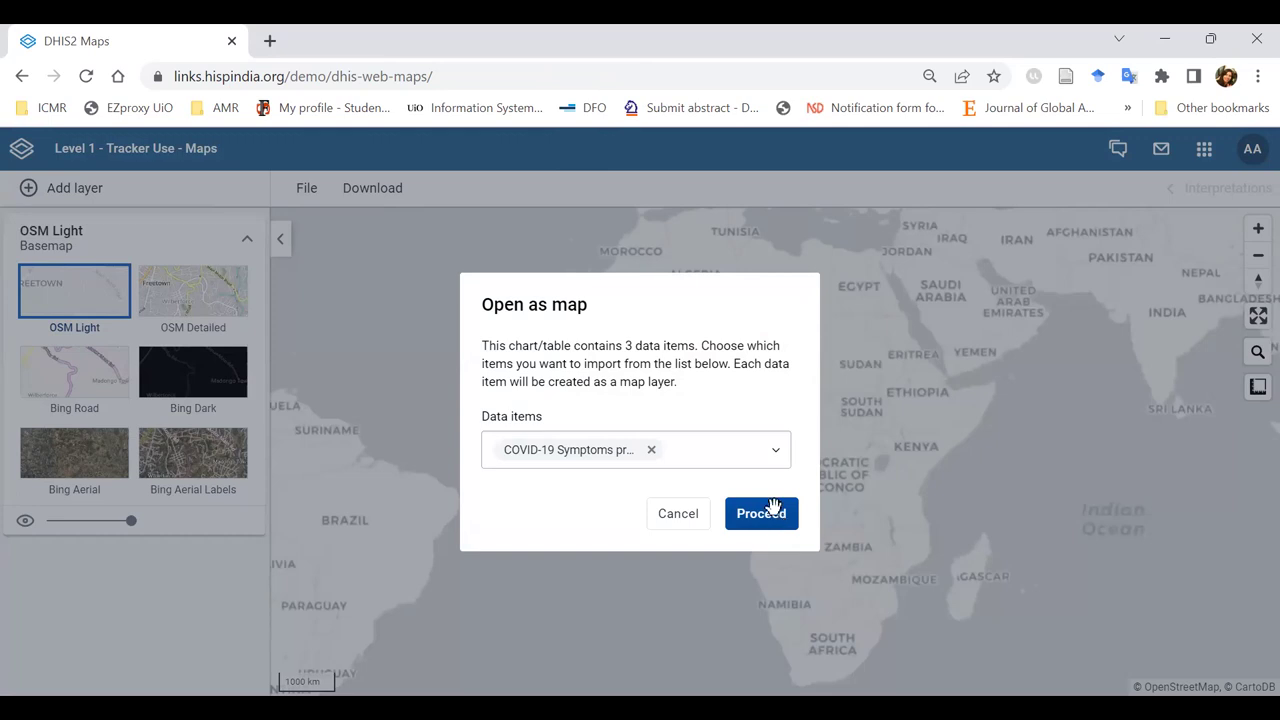
pyautogui.click(761, 513)
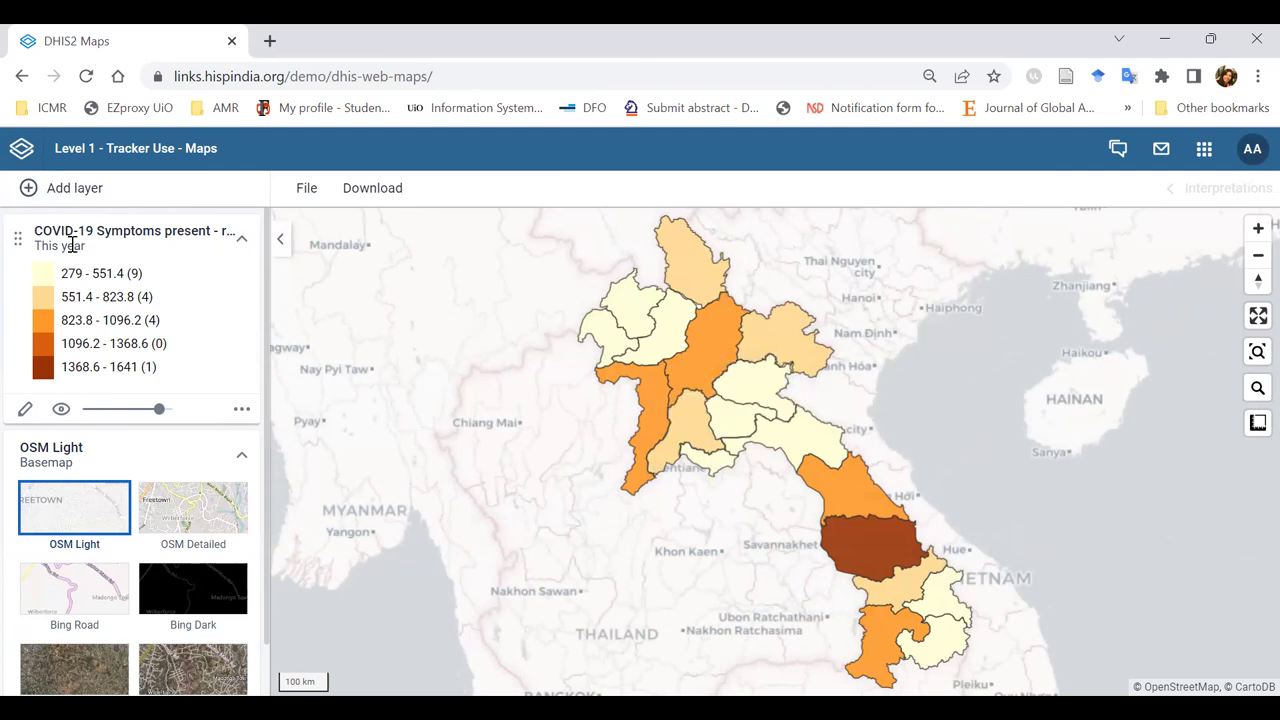
# Add a thematic layer for program indicator COVID-19 Symptoms present - death from COVID-19 Case-based Surveillance
pyautogui.click(55, 198)
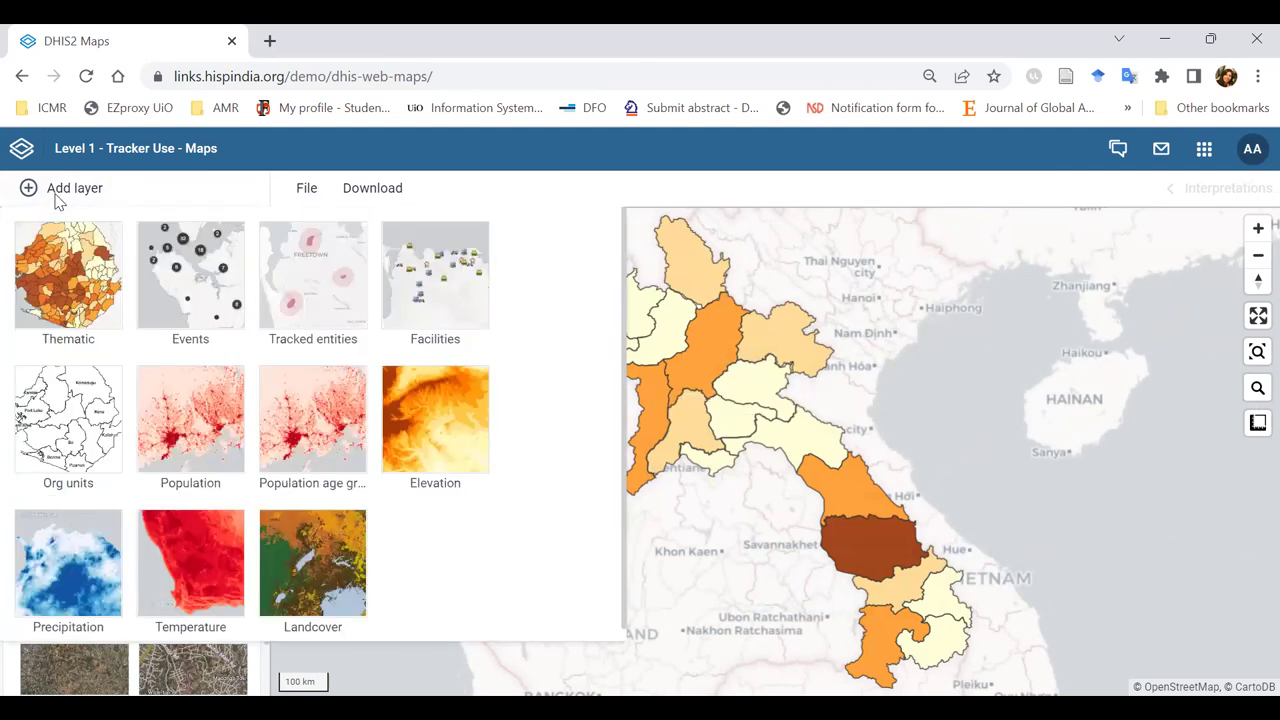
pyautogui.click(66, 286)
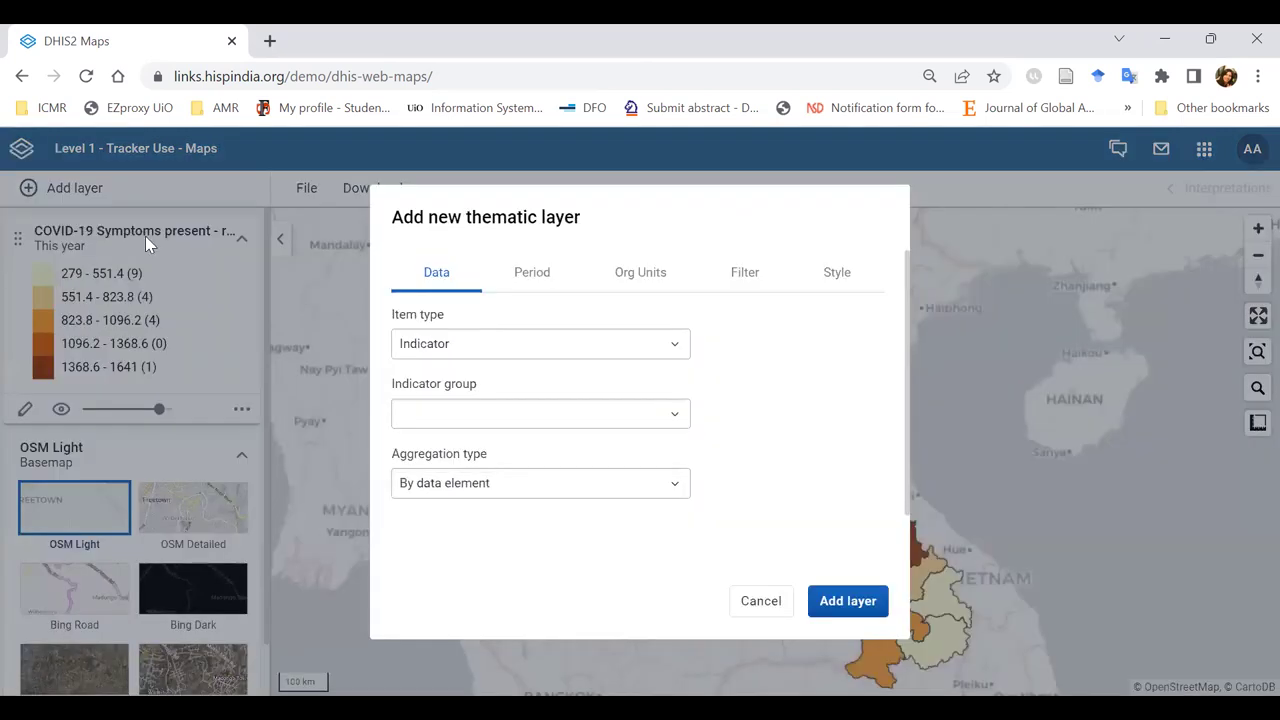
pyautogui.click(511, 343)
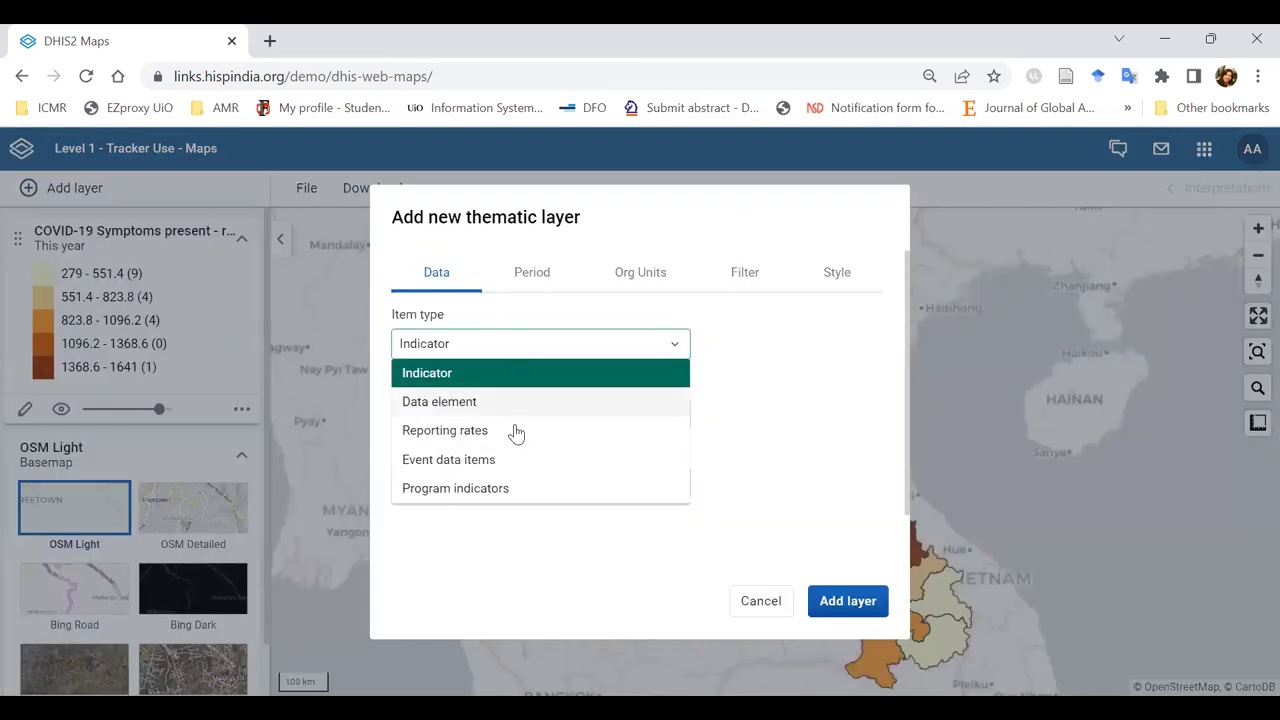
pyautogui.click(500, 489)
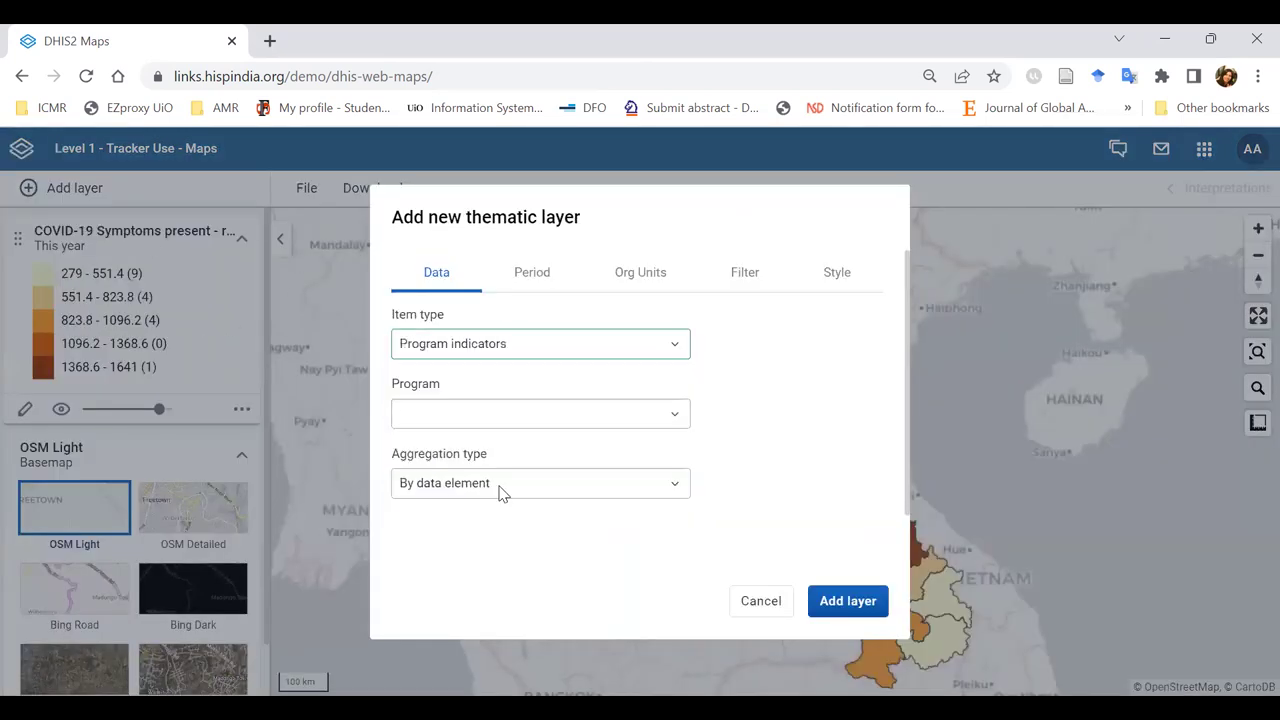
pyautogui.click(508, 416)
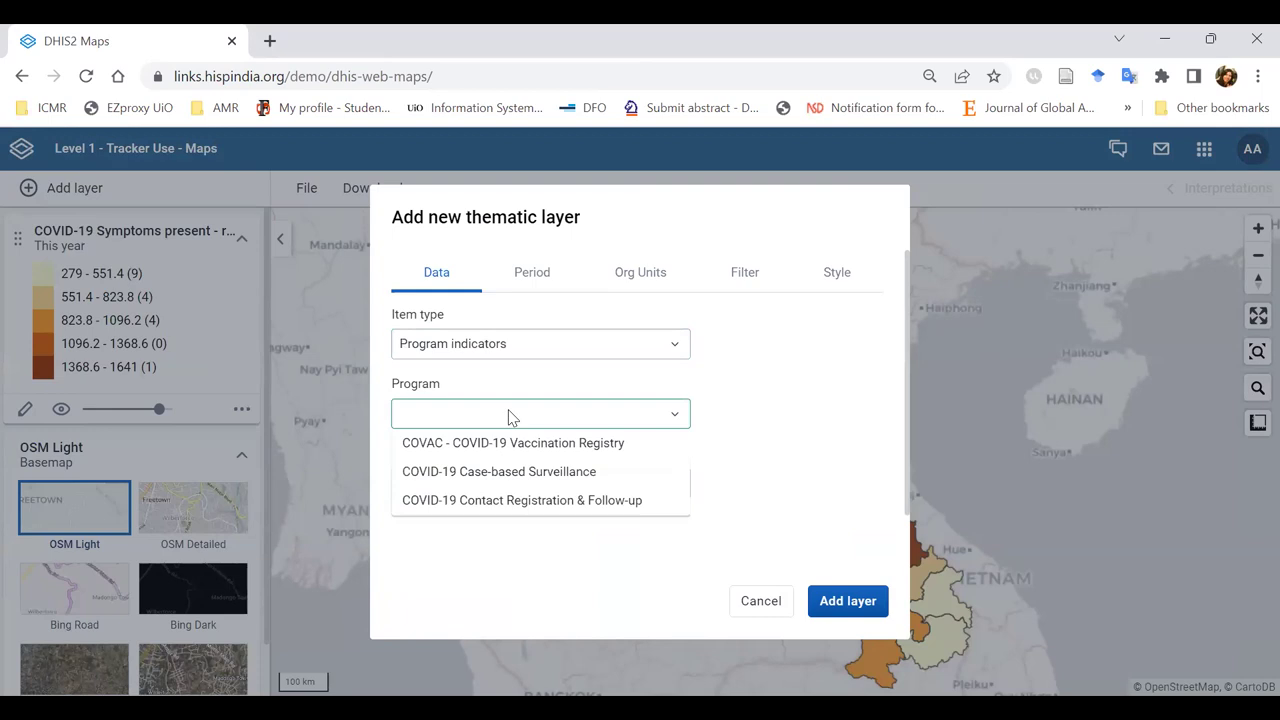
pyautogui.click(467, 472)
pyautogui.click(536, 481)
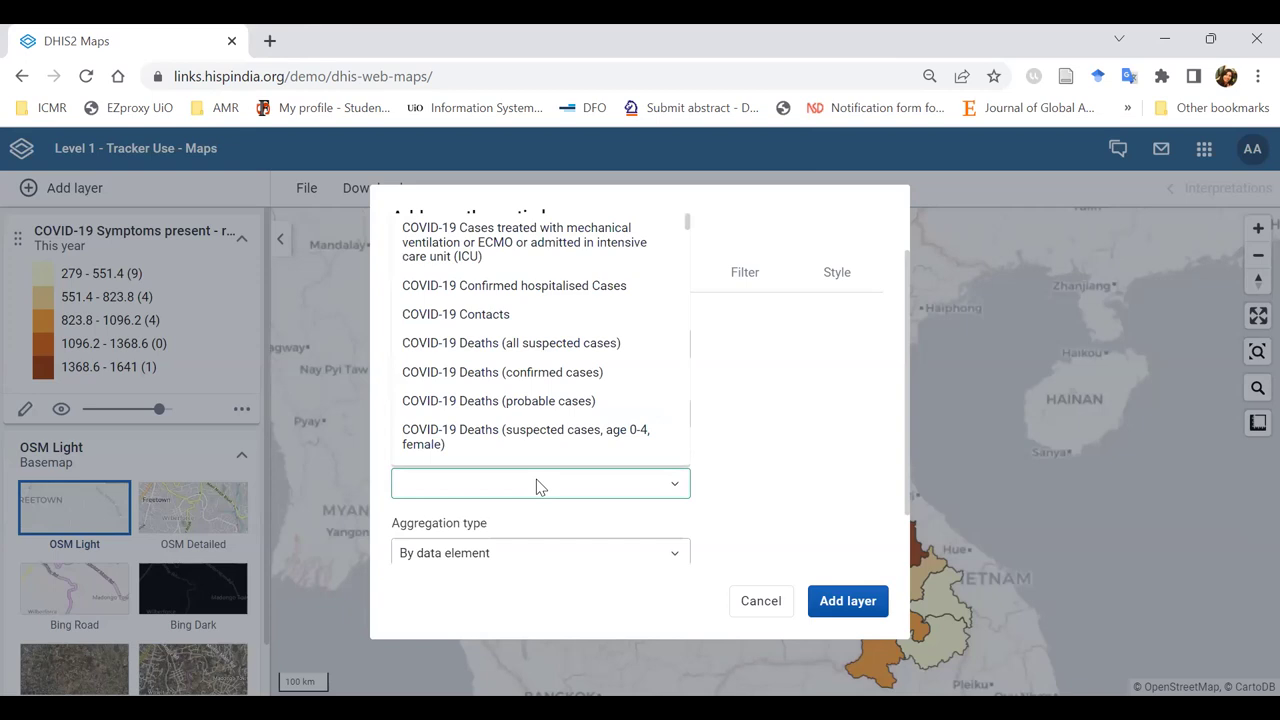
pyautogui.moveTo(688, 228); pyautogui.dragTo(703, 323)
pyautogui.click(590, 334)
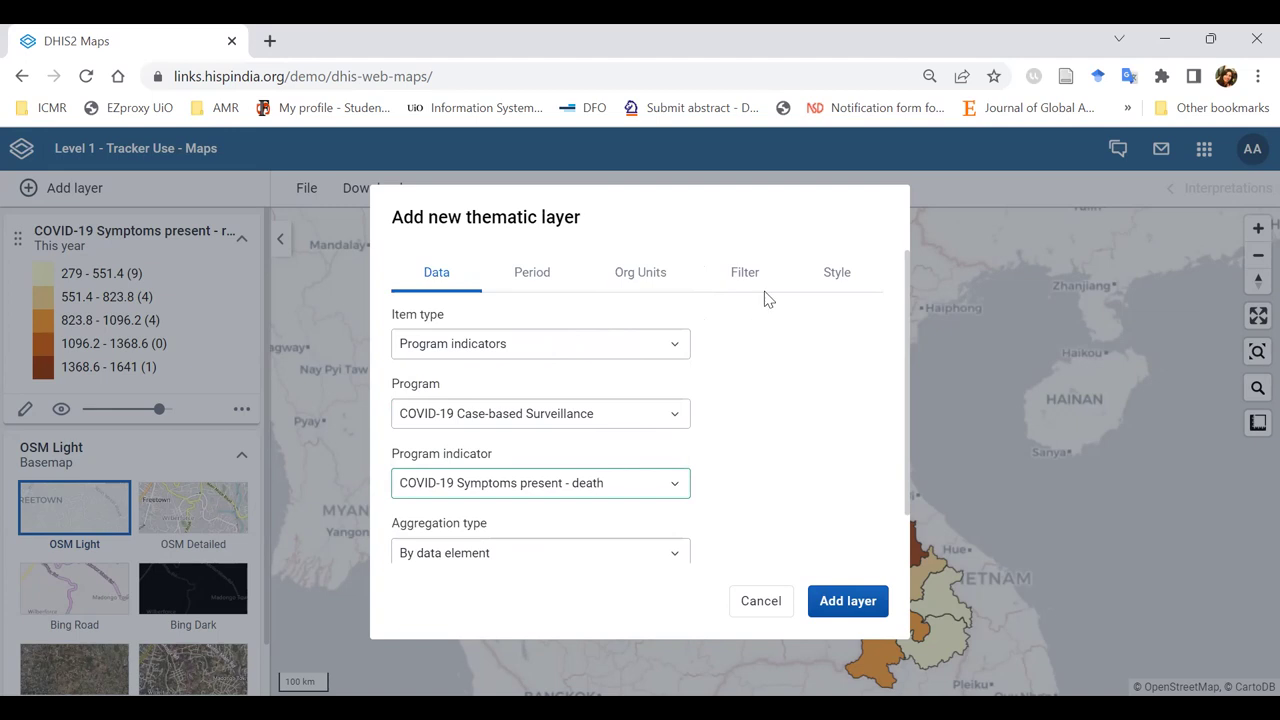
# Give the layer the green-to-yellow colour scale and add it to the map
pyautogui.click(840, 276)
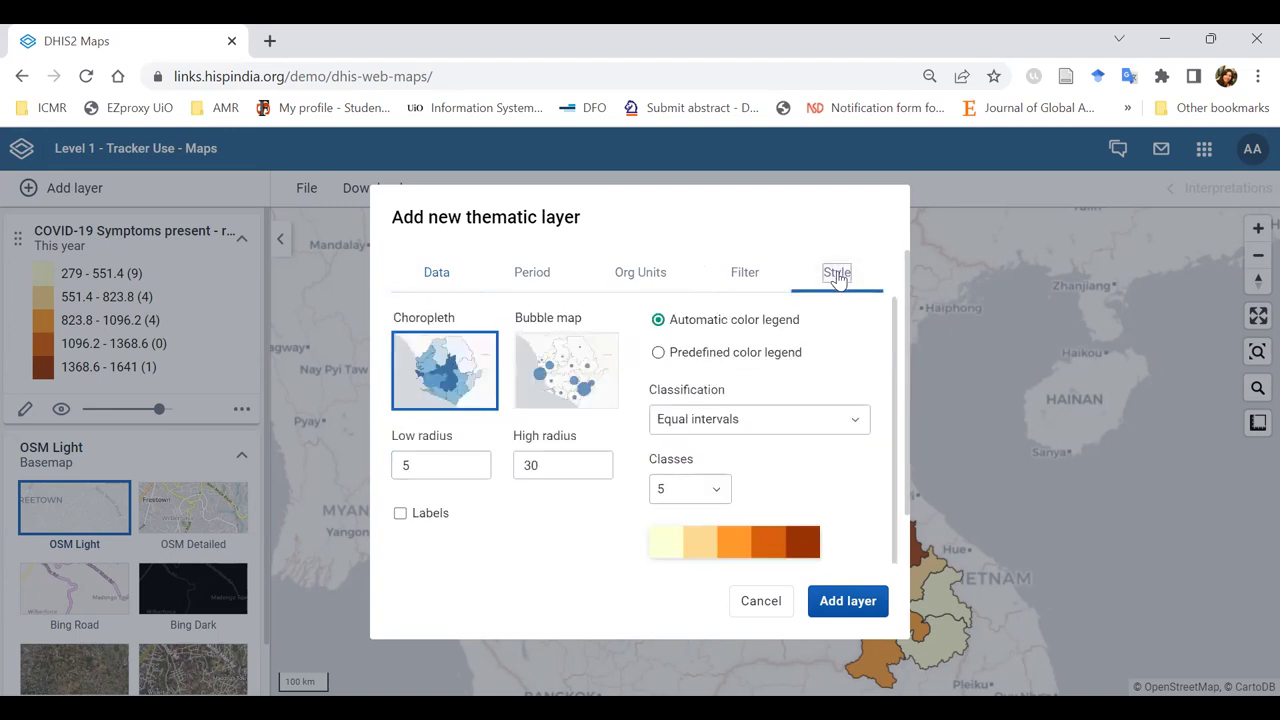
pyautogui.click(777, 549)
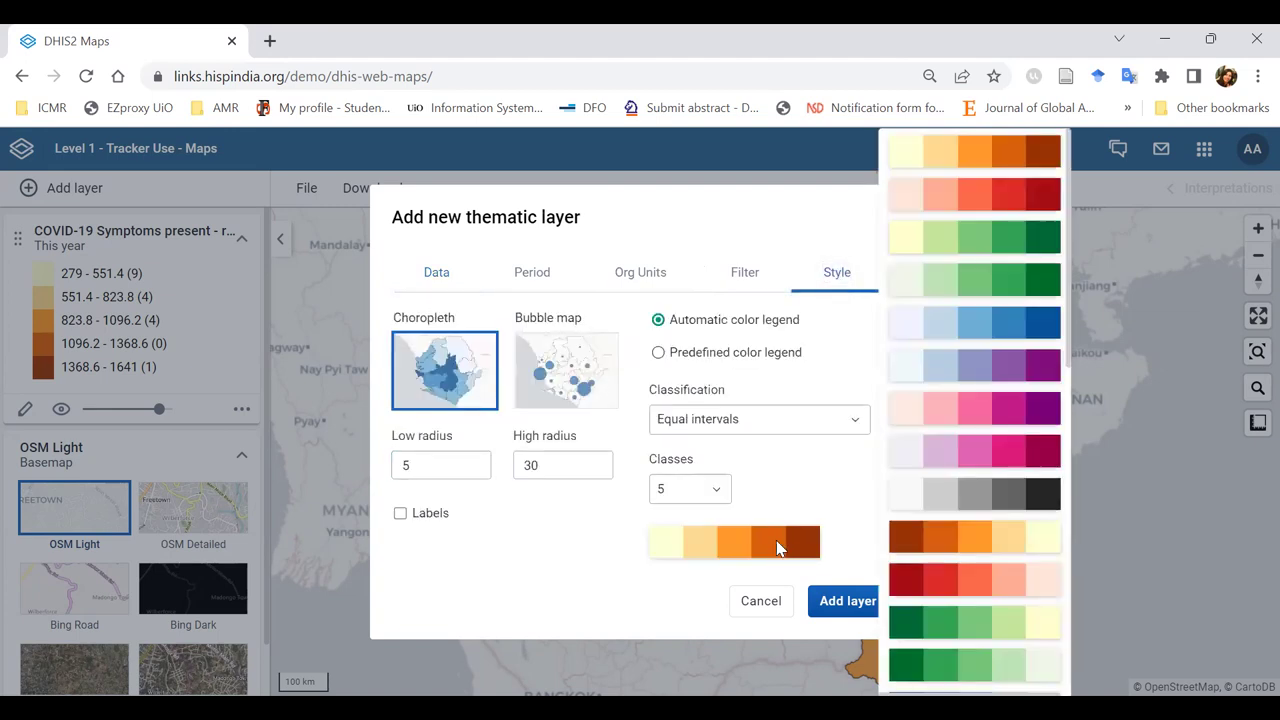
pyautogui.click(940, 626)
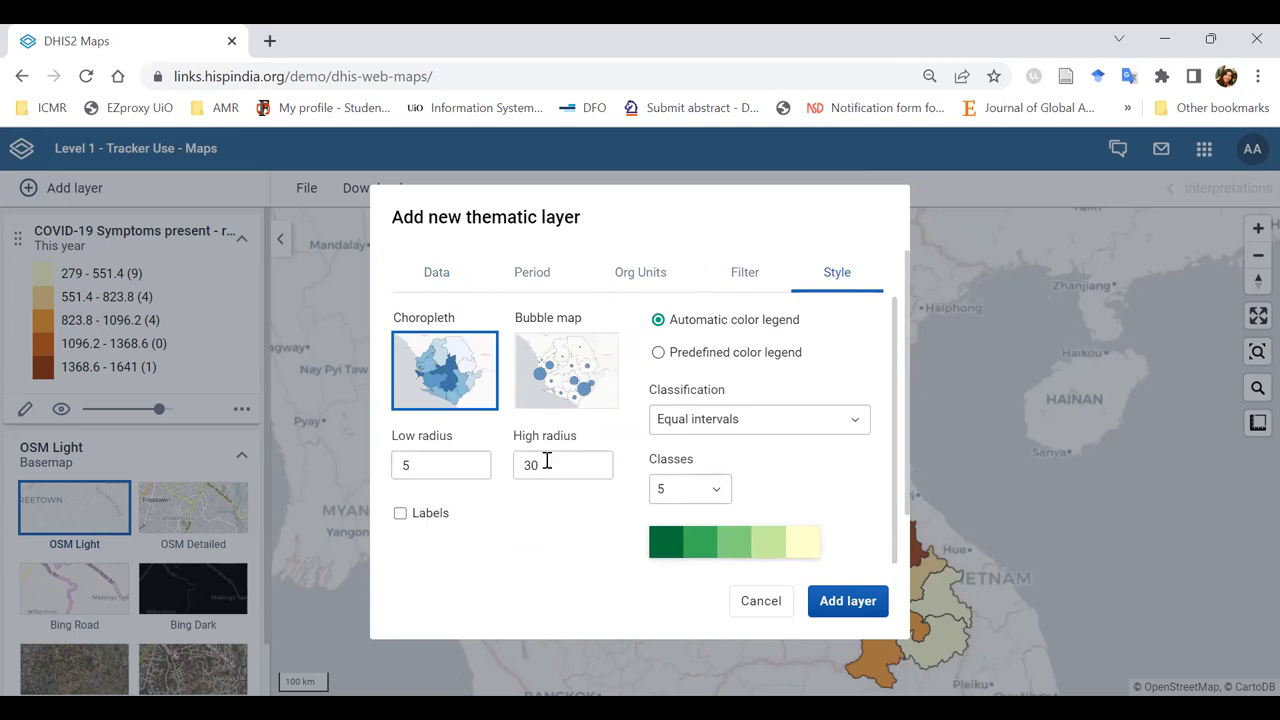
pyautogui.click(838, 605)
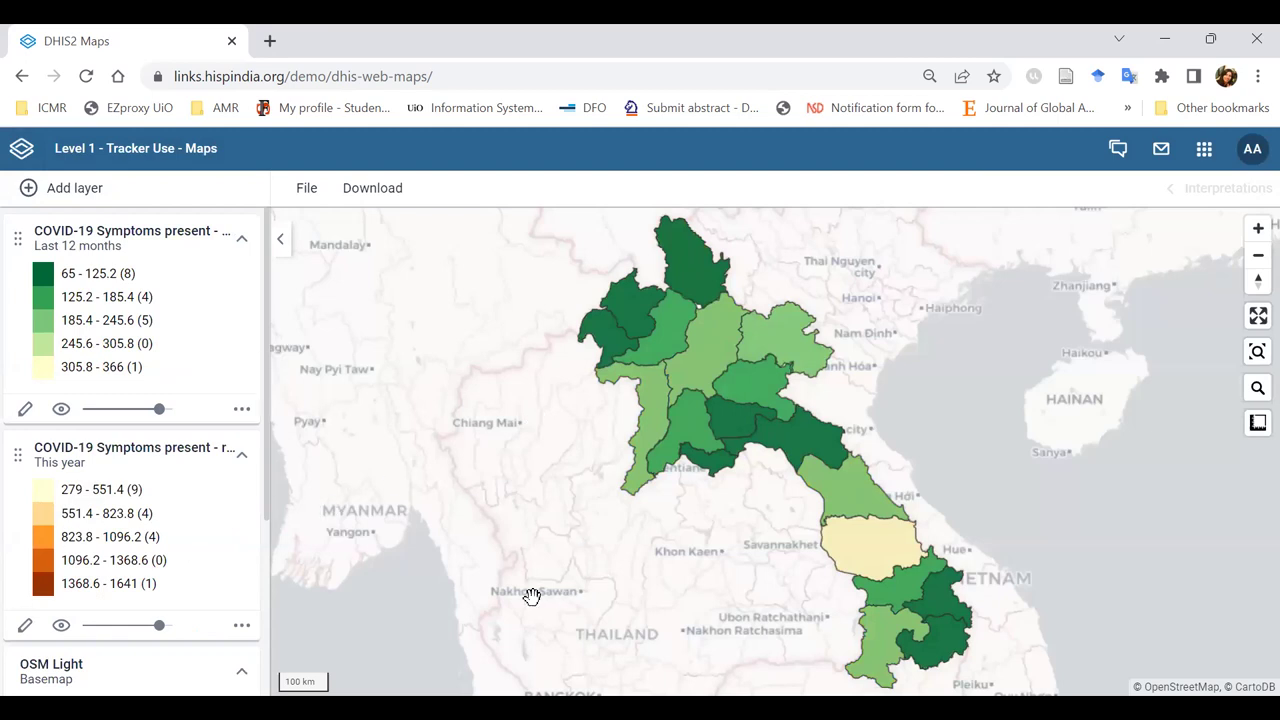
# Toggle the orange This year layer off and on, then hide the green Last 12 months layer
pyautogui.click(60, 627)
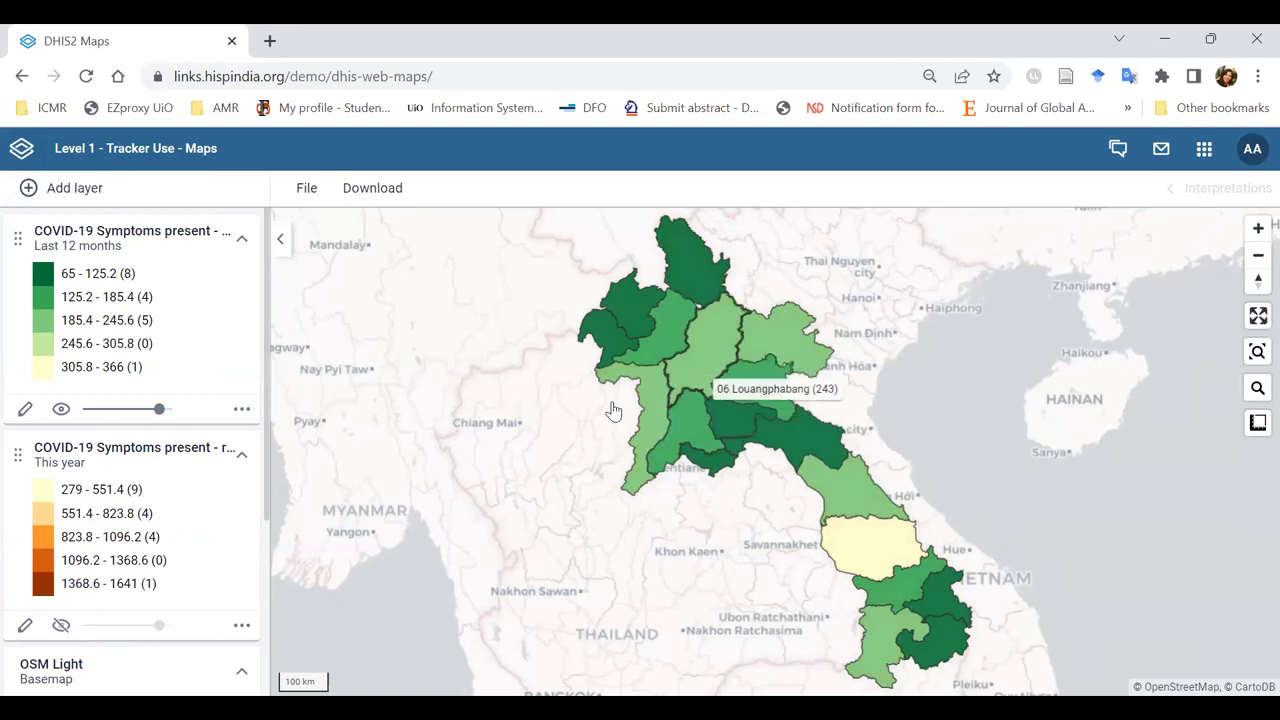
pyautogui.click(60, 626)
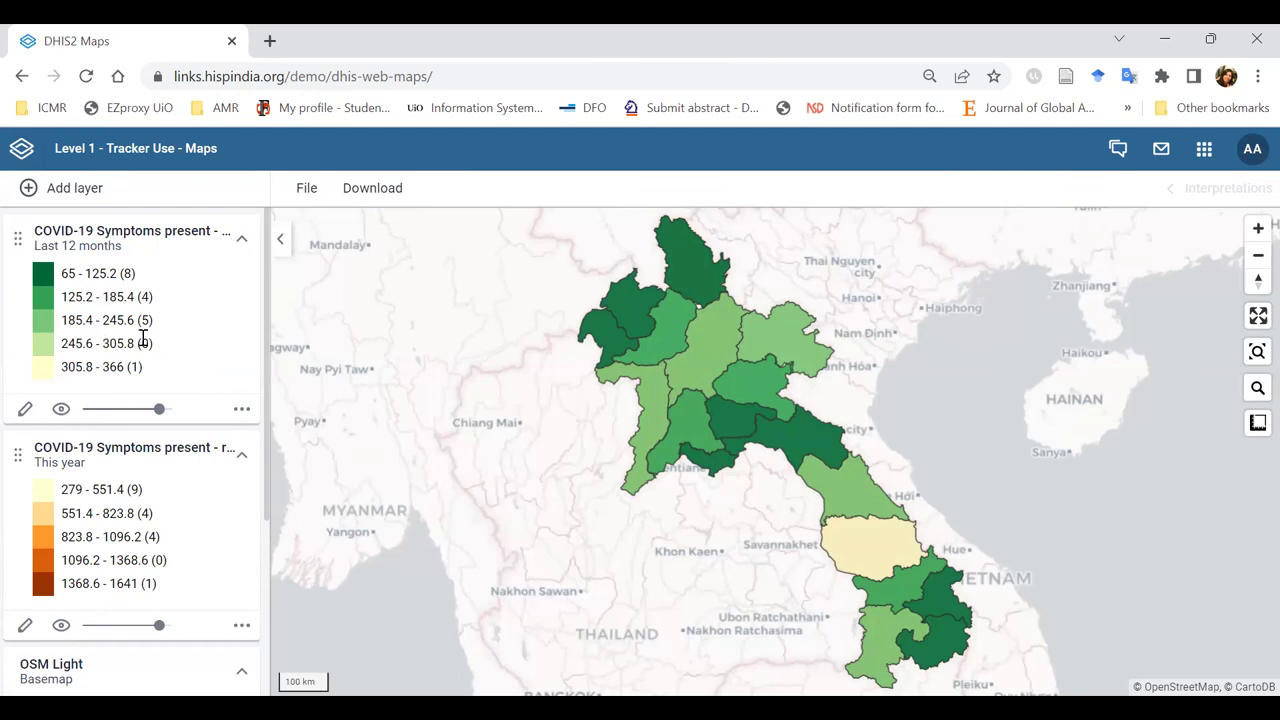
pyautogui.click(61, 411)
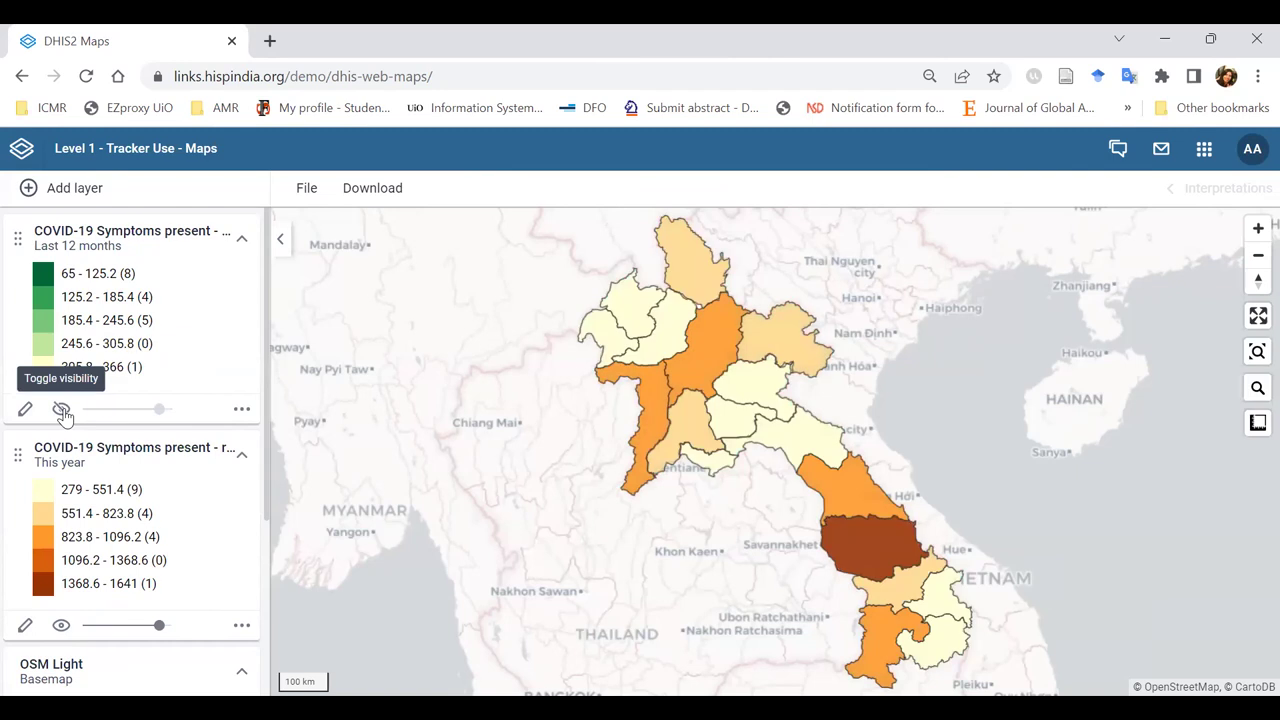